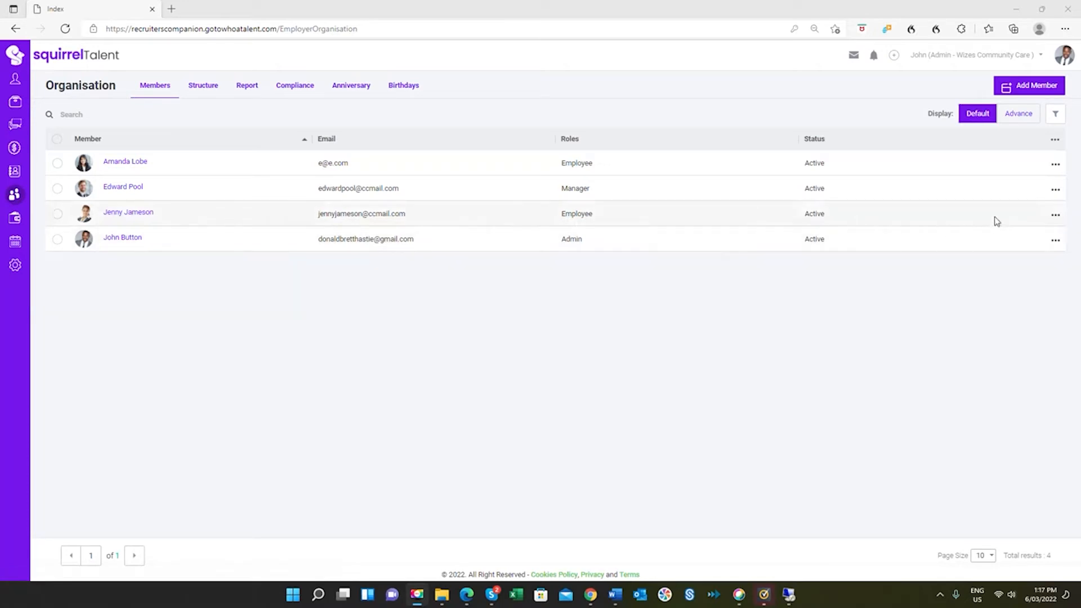
Review the appointments of the third member in the organisation list, including the position and worksite, and return to the member list.
{"action": "left_click", "coordinate": [1055, 216]}
{"action": "left_click", "coordinate": [1004, 262]}
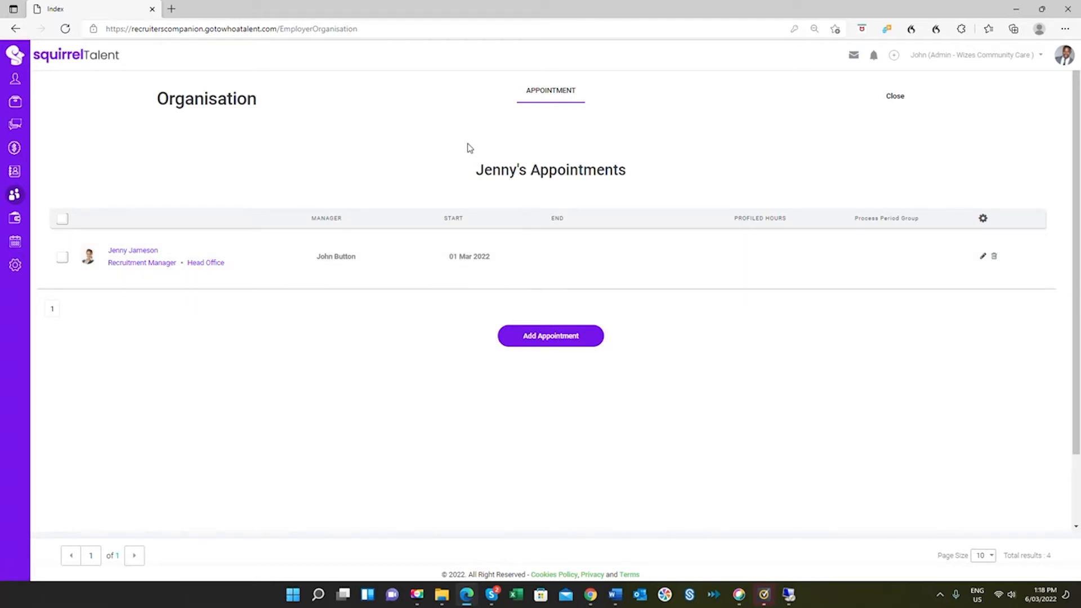
{"action": "left_click", "coordinate": [896, 97]}
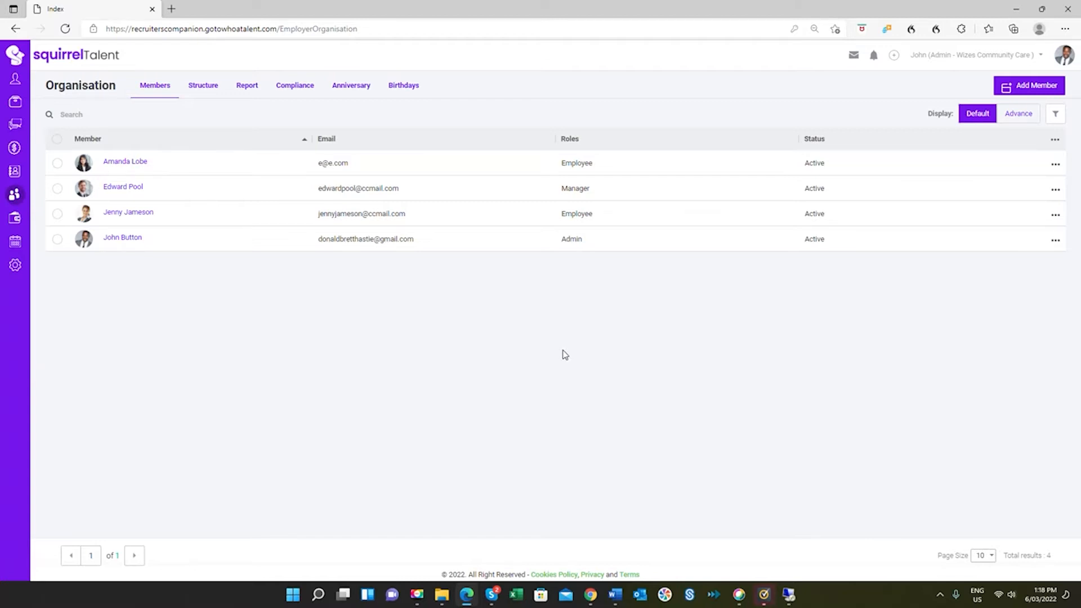
{"action": "left_click", "coordinate": [1055, 214]}
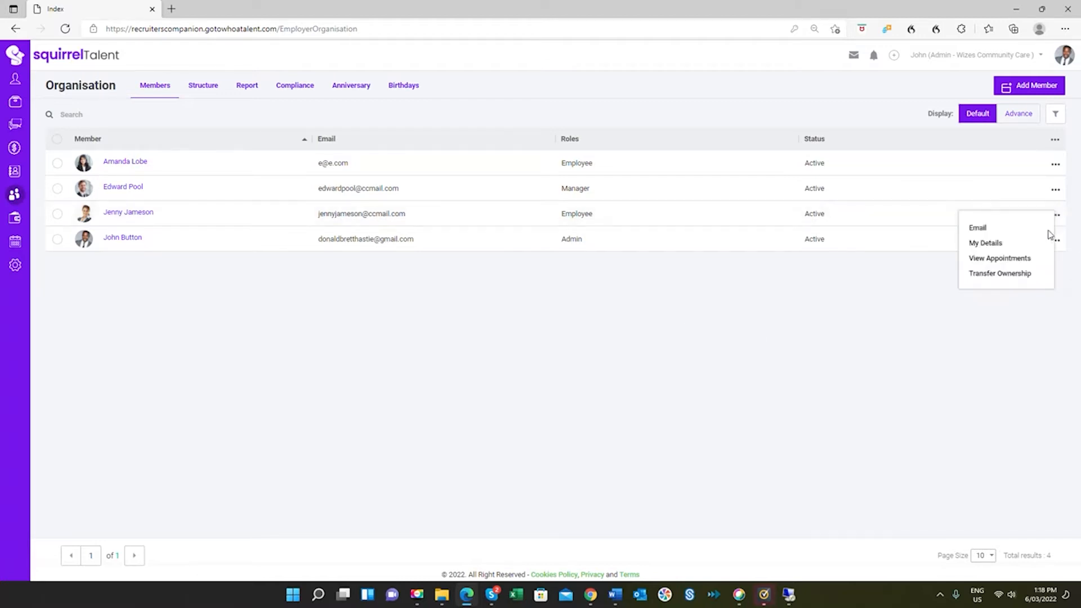
{"action": "left_click", "coordinate": [998, 258]}
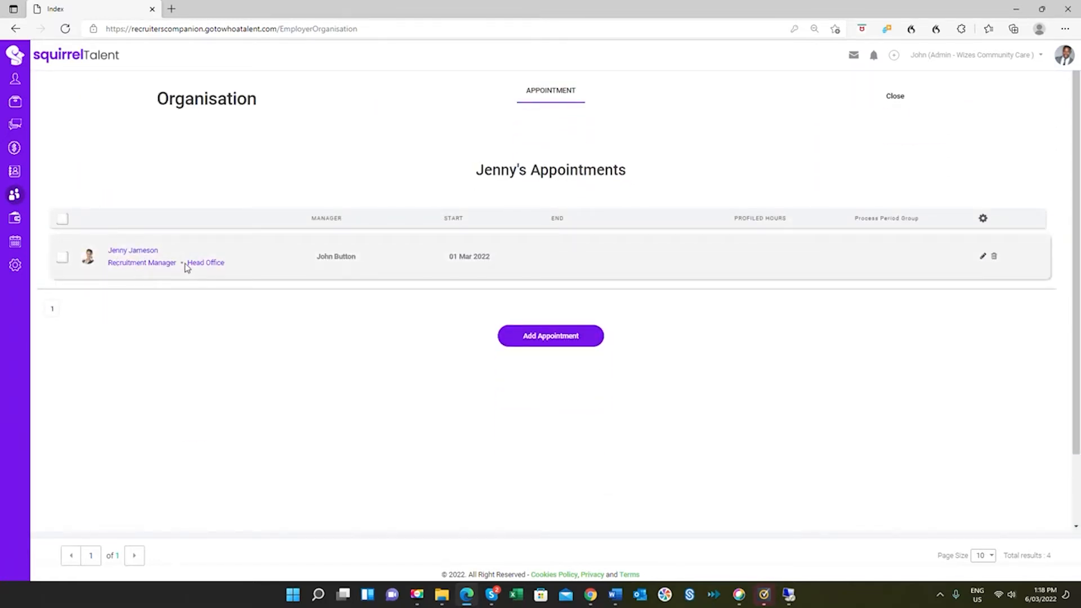
{"action": "left_click_drag", "start_coordinate": [187, 263], "coordinate": [225, 264]}
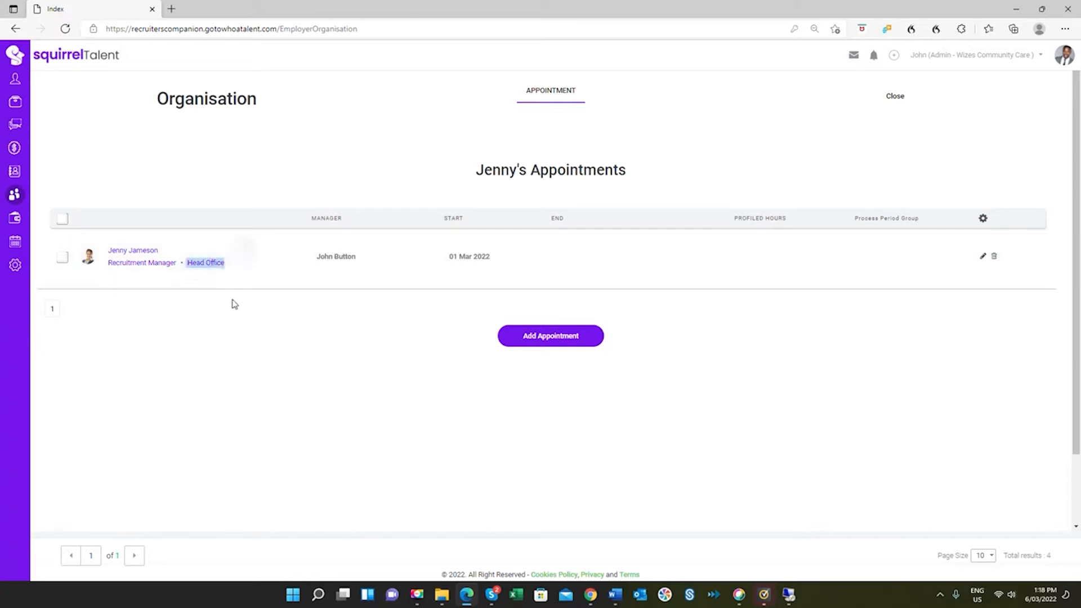
{"action": "left_click", "coordinate": [242, 342]}
{"action": "left_click", "coordinate": [894, 97]}
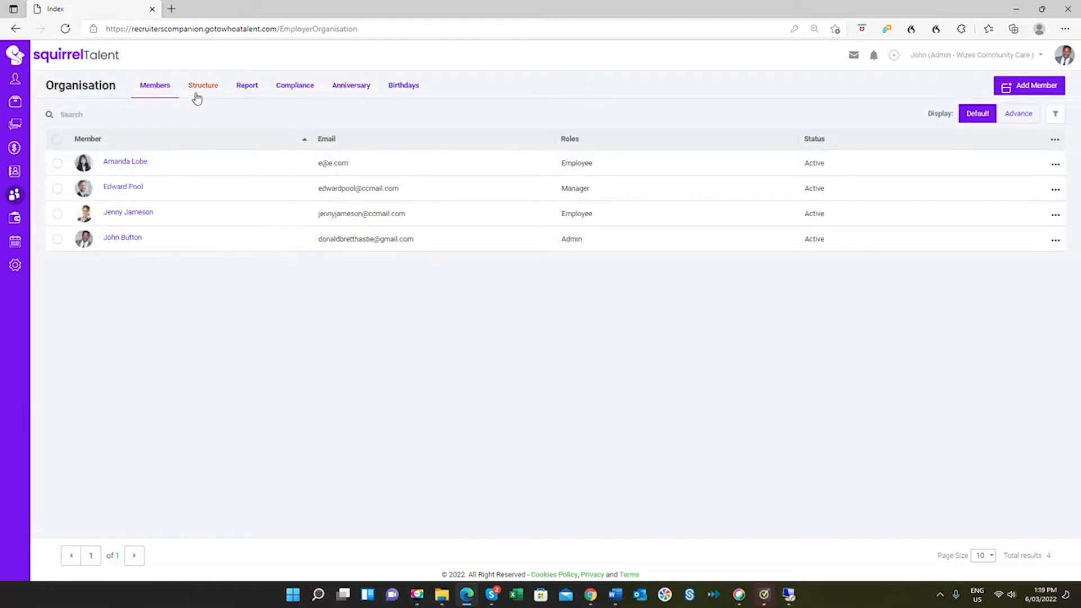
Show the organisation structure chart and expand the people reporting to the Recruitment Manager.
{"action": "left_click", "coordinate": [202, 88]}
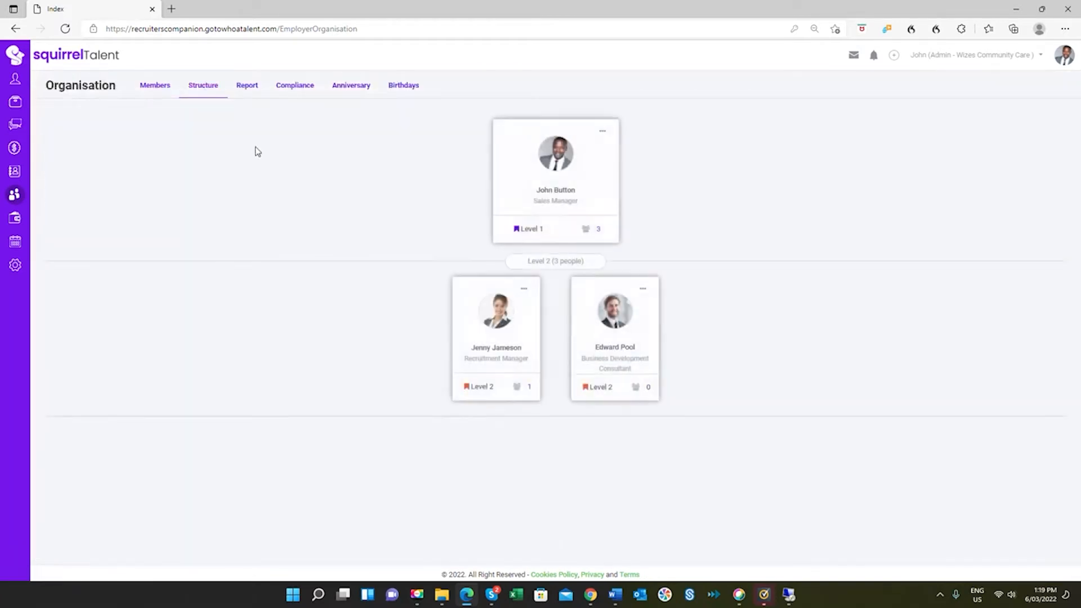
{"action": "left_click", "coordinate": [520, 388]}
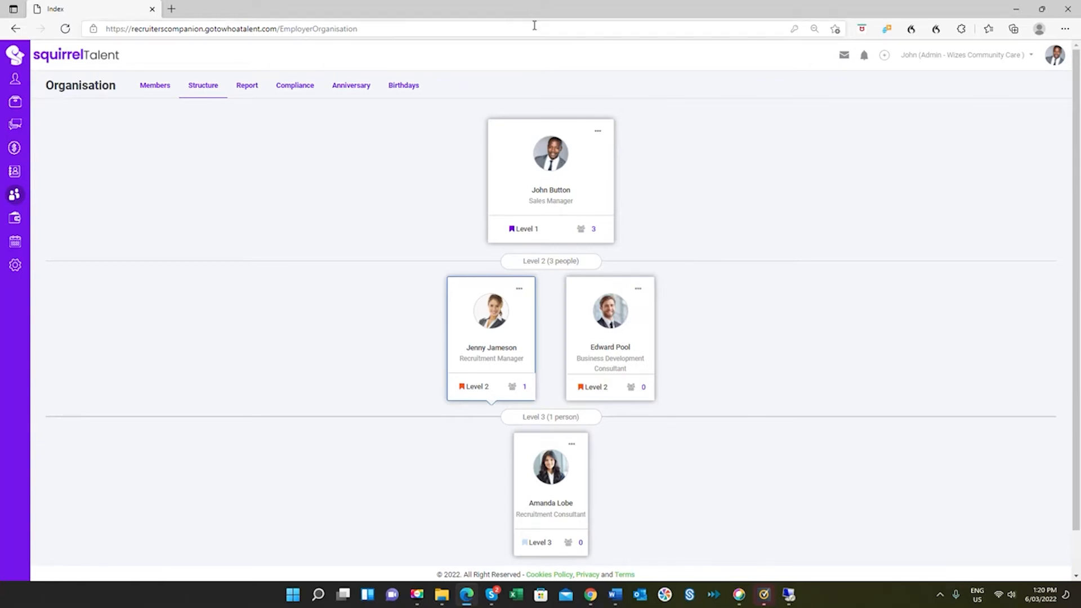
Switch to the Chrome window with the employer account's settings and review the company details.
{"action": "left_click_drag", "start_coordinate": [535, 15], "coordinate": [0, 37]}
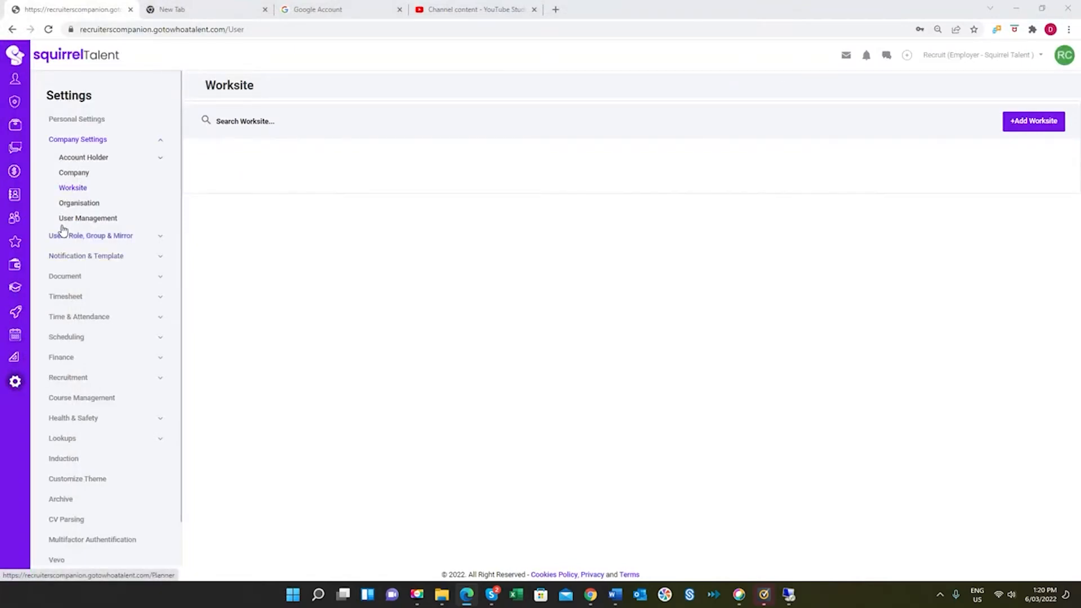
{"action": "left_click", "coordinate": [70, 175]}
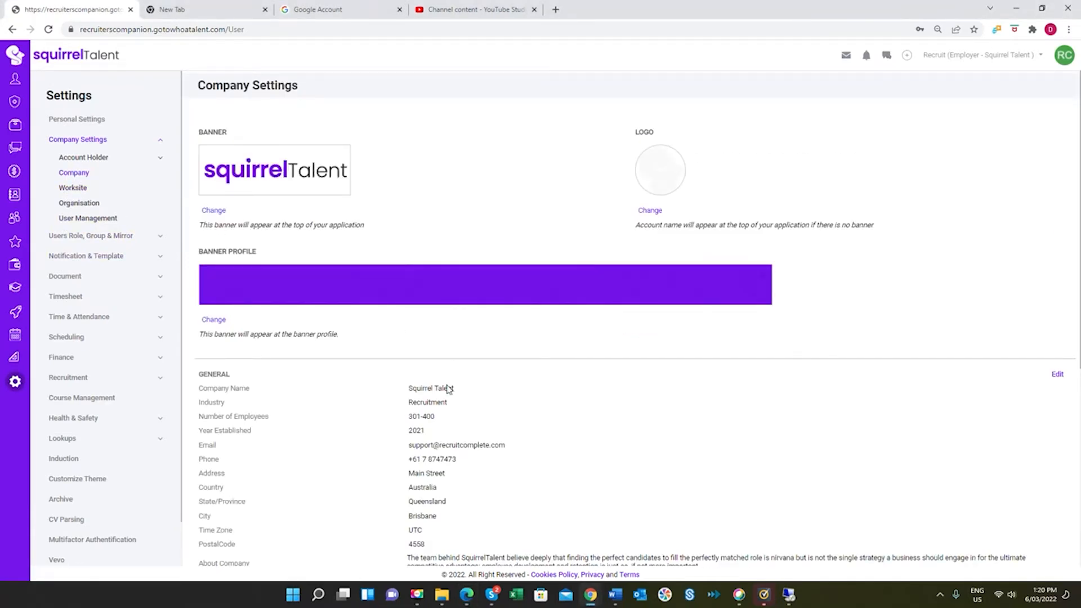
{"action": "scroll", "coordinate": [447, 398], "scroll_direction": "down", "scroll_amount": 4}
{"action": "scroll", "coordinate": [429, 381], "scroll_direction": "up", "scroll_amount": 4}
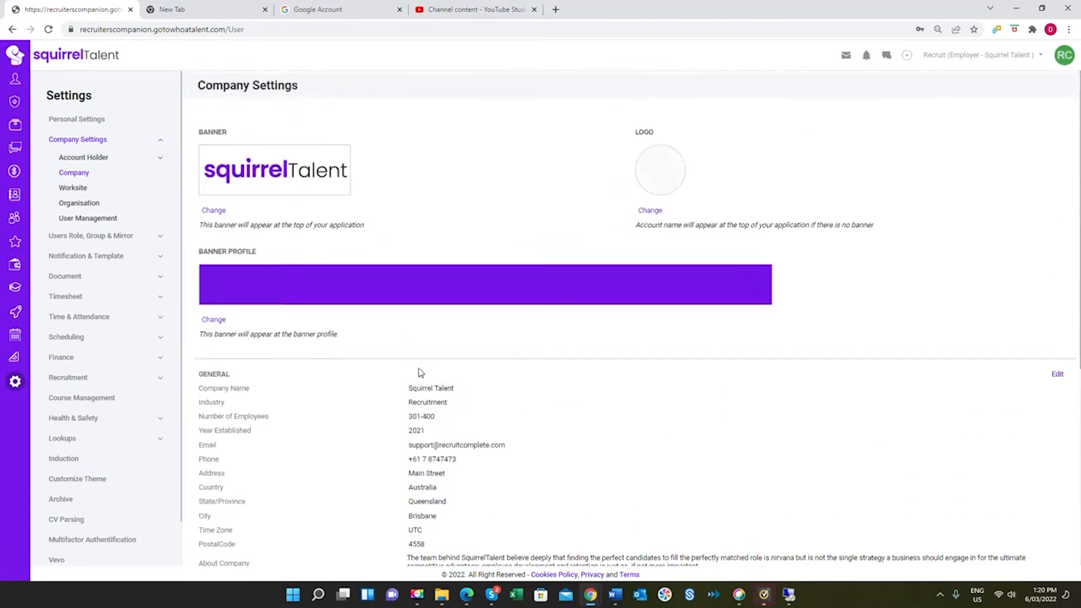
Start a new worksite in the company settings and name it Head Office.
{"action": "left_click", "coordinate": [73, 189]}
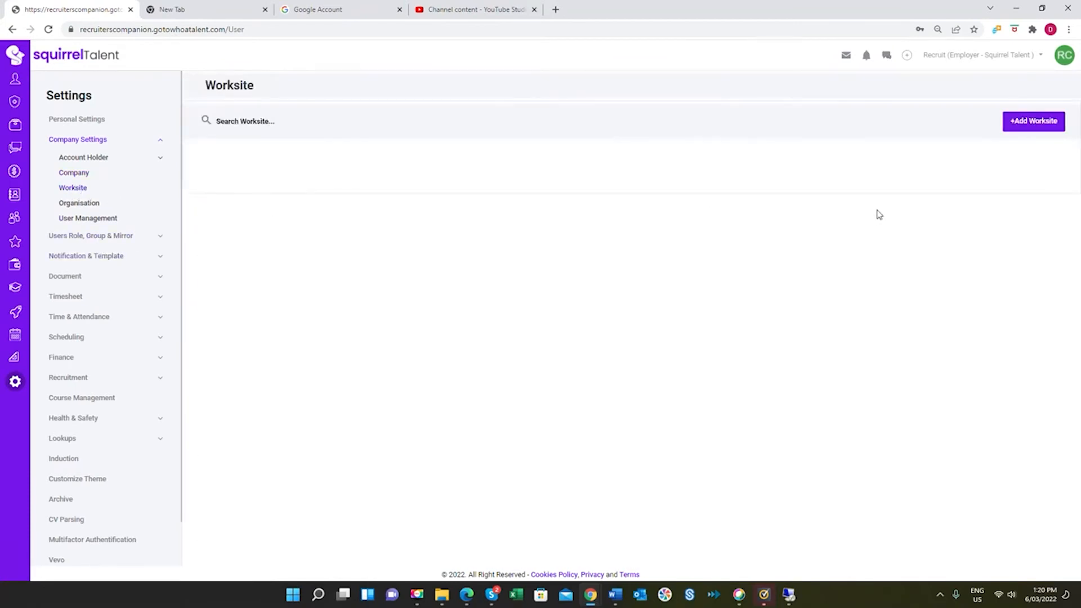
{"action": "left_click", "coordinate": [1018, 123]}
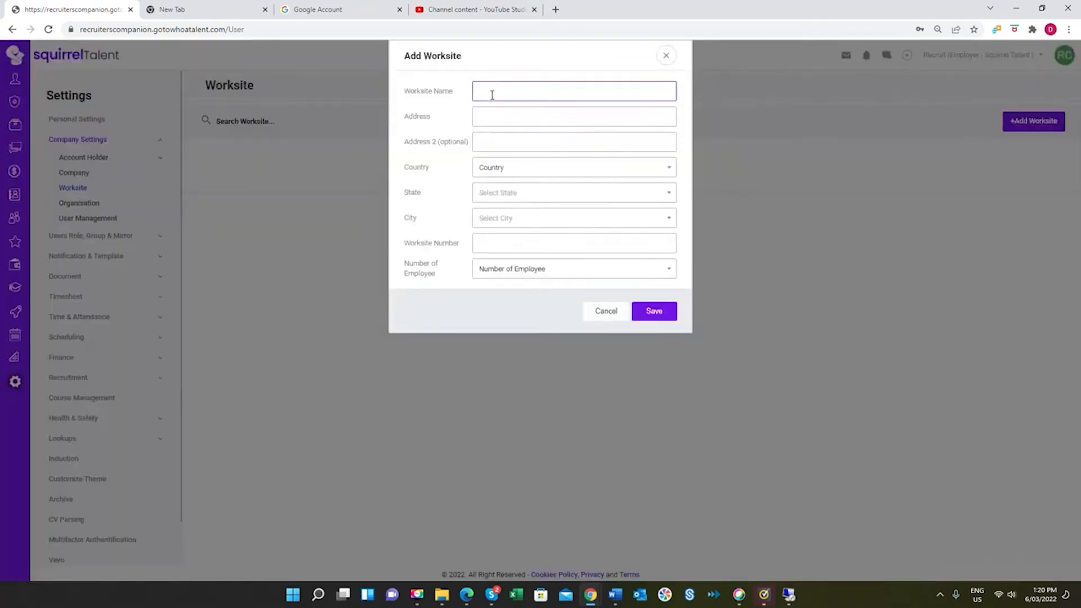
{"action": "type", "text": "Ha"}
{"action": "type", "text": "ead "}
{"action": "type", "text": "Office"}
Set the worksite's country to Australia, state to Queensland and city to Brisbane, and save it.
{"action": "left_click", "coordinate": [513, 169]}
{"action": "type", "text": "Aust"}
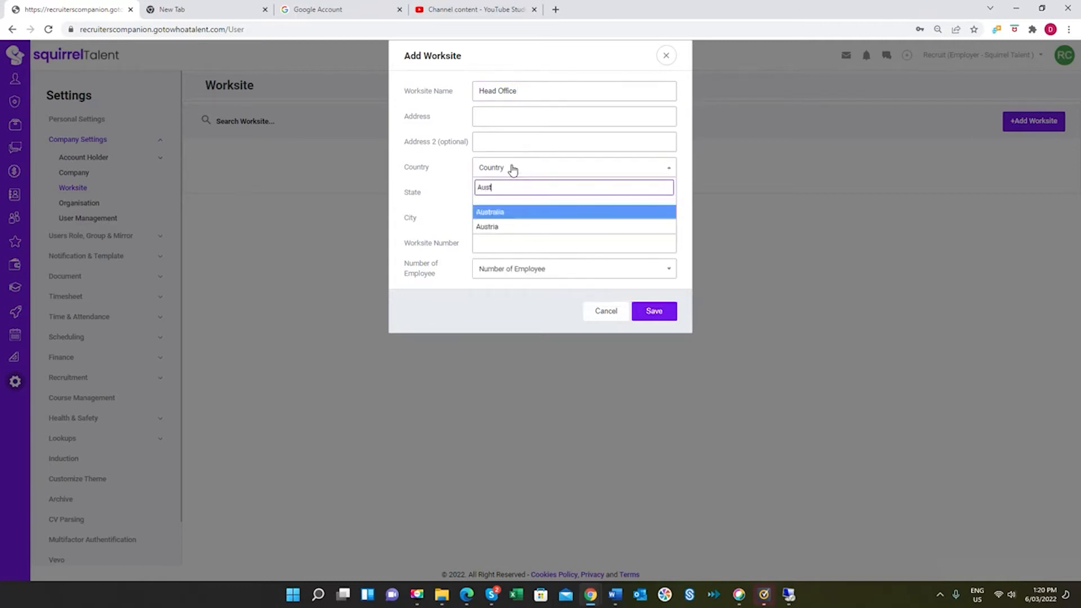
{"action": "left_click", "coordinate": [513, 212]}
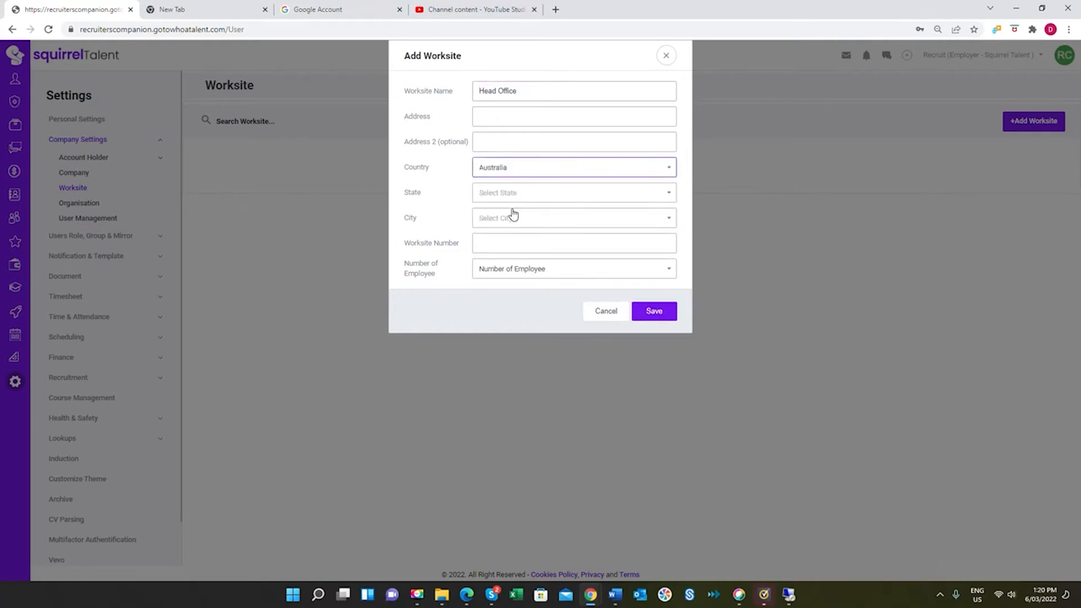
{"action": "left_click", "coordinate": [528, 192]}
{"action": "left_click", "coordinate": [511, 250]}
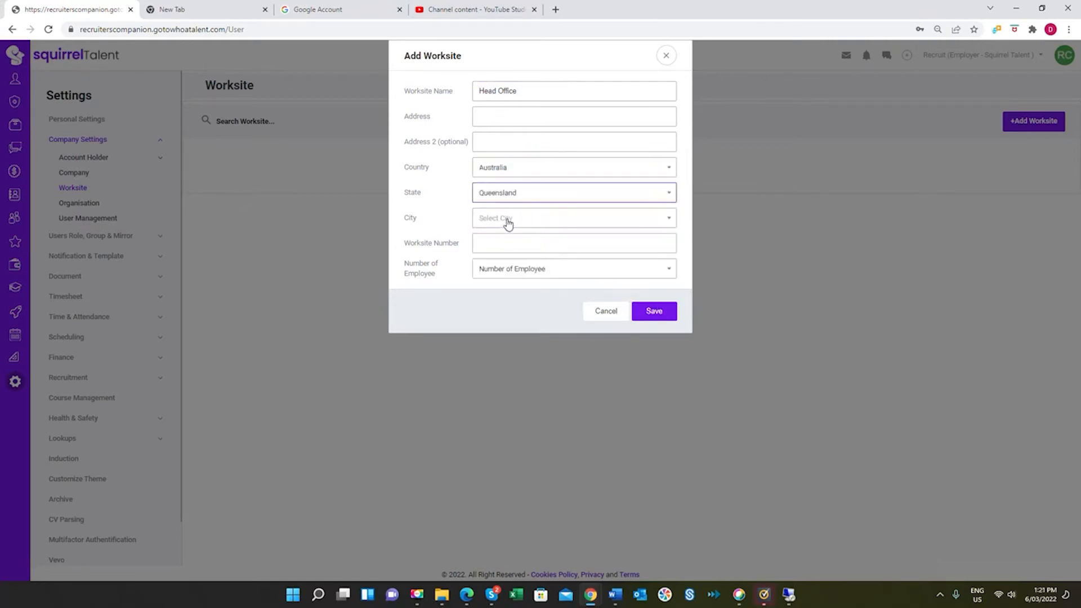
{"action": "left_click", "coordinate": [509, 223]}
{"action": "type", "text": "Br"}
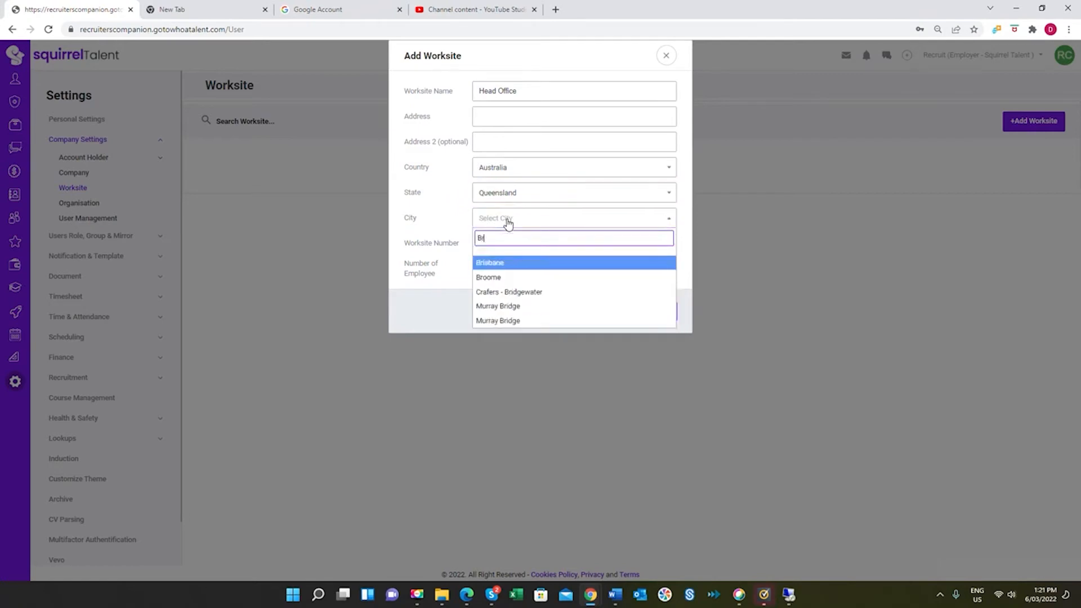
{"action": "type", "text": "isbane"}
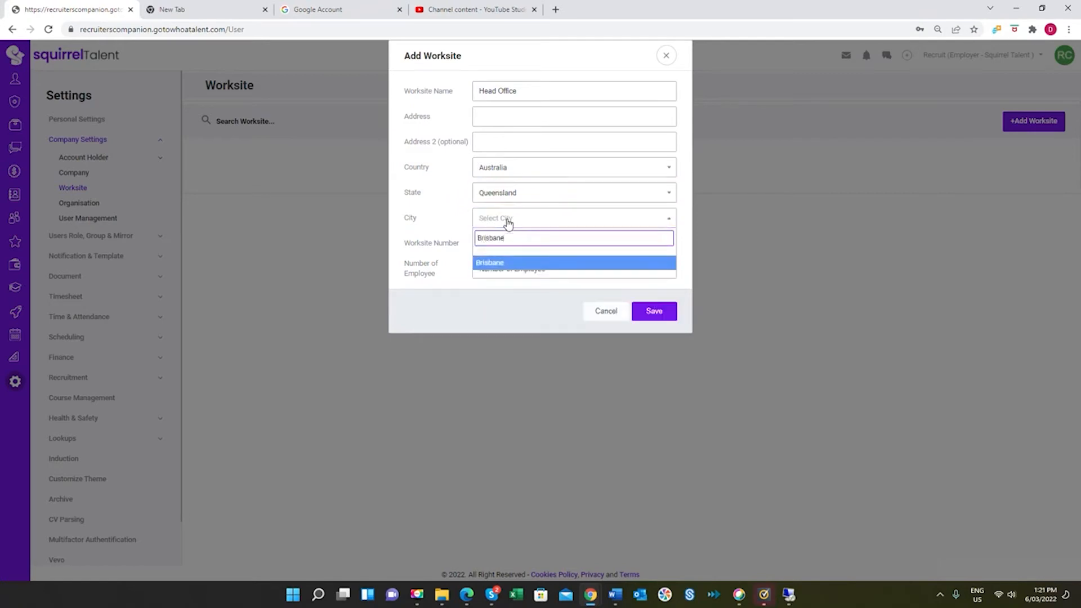
{"action": "left_click", "coordinate": [506, 263]}
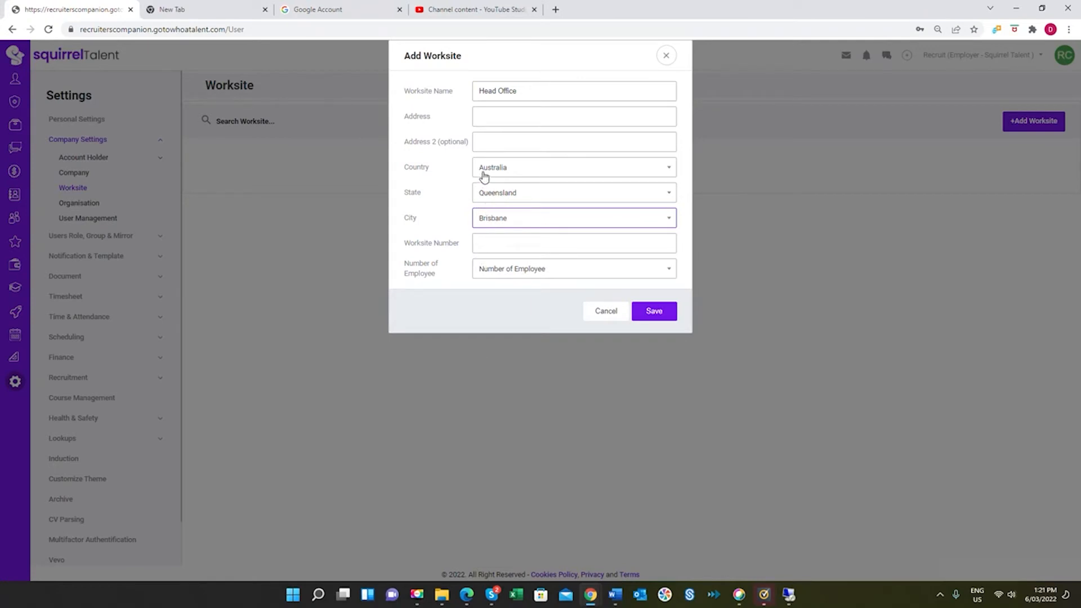
{"action": "left_click", "coordinate": [656, 312]}
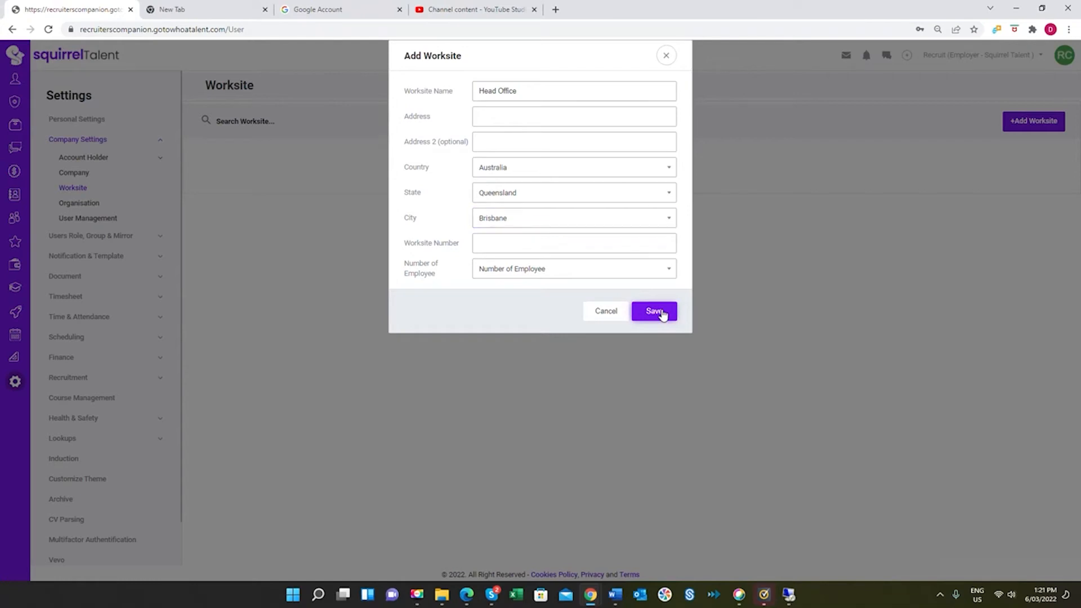
{"action": "left_click", "coordinate": [662, 313]}
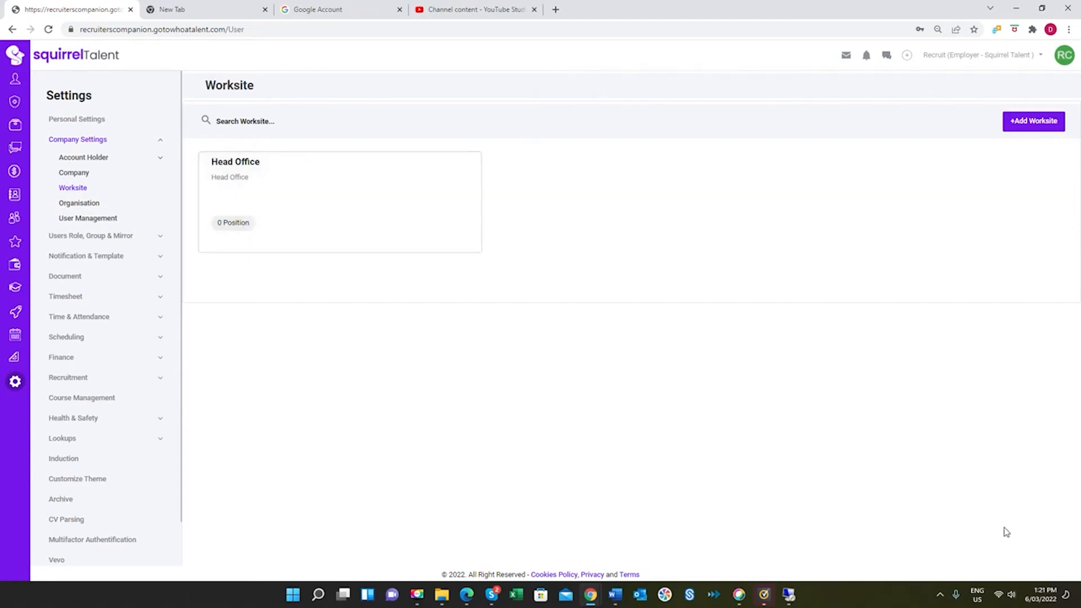
Create and save a new Sales Manager position for the Head Office worksite.
{"action": "left_click", "coordinate": [269, 183]}
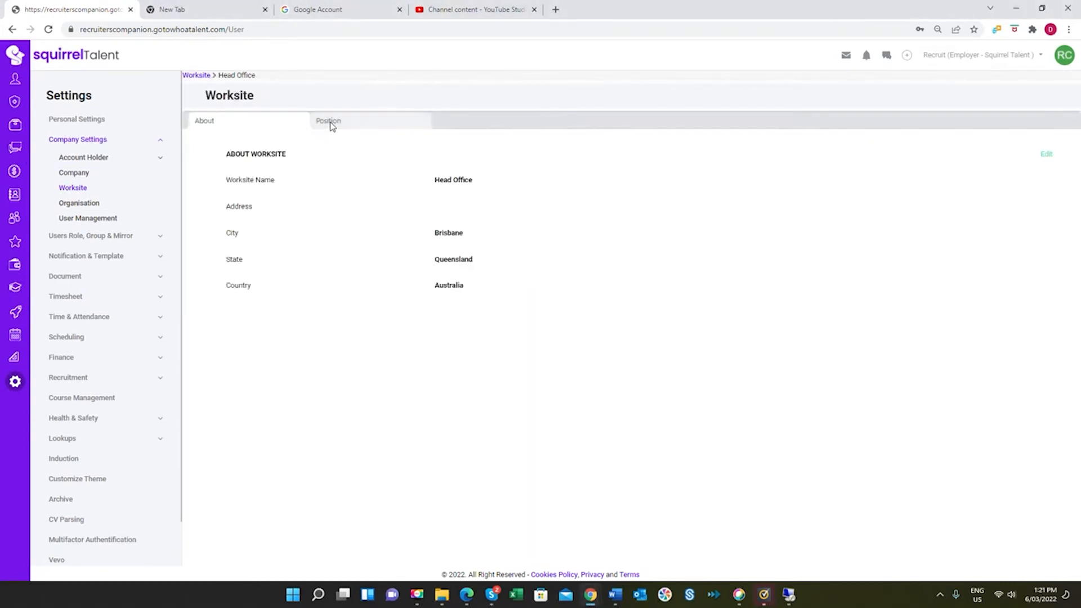
{"action": "left_click", "coordinate": [331, 122]}
{"action": "left_click", "coordinate": [1027, 150]}
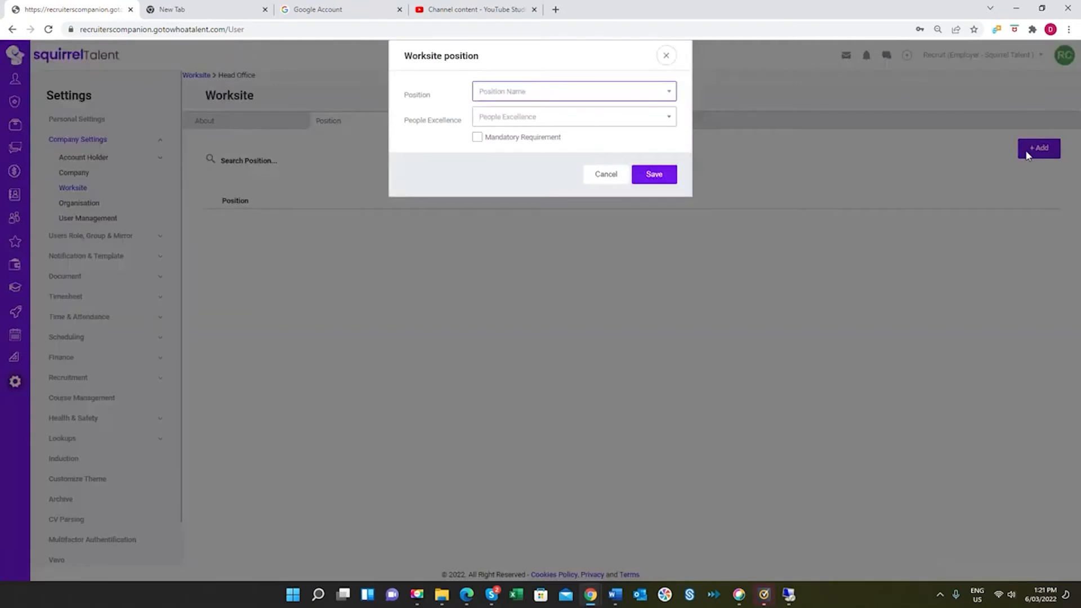
{"action": "left_click", "coordinate": [525, 96]}
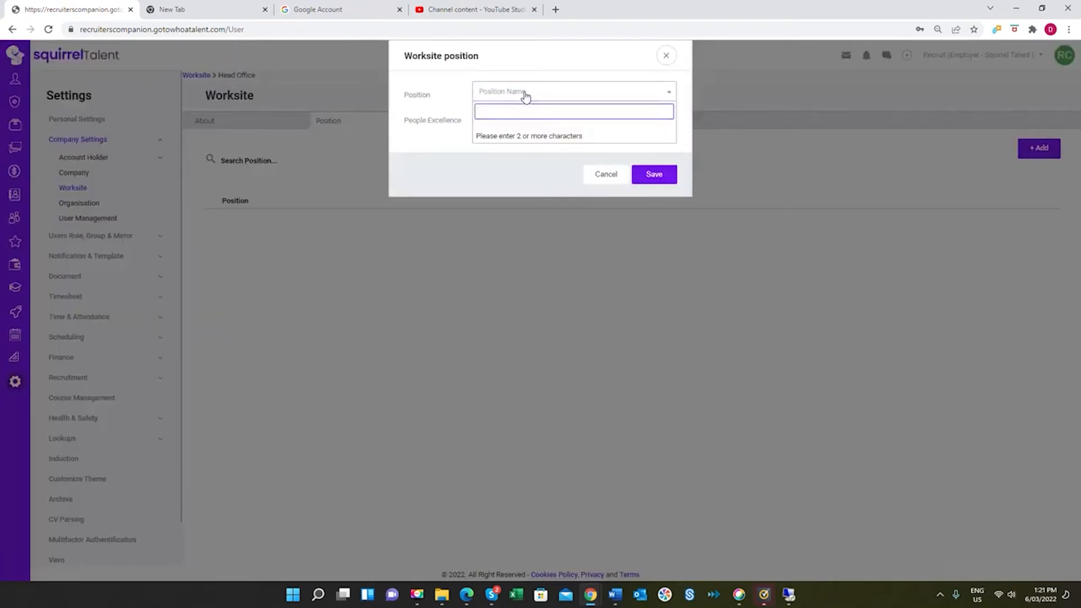
{"action": "type", "text": "Sales Manager"}
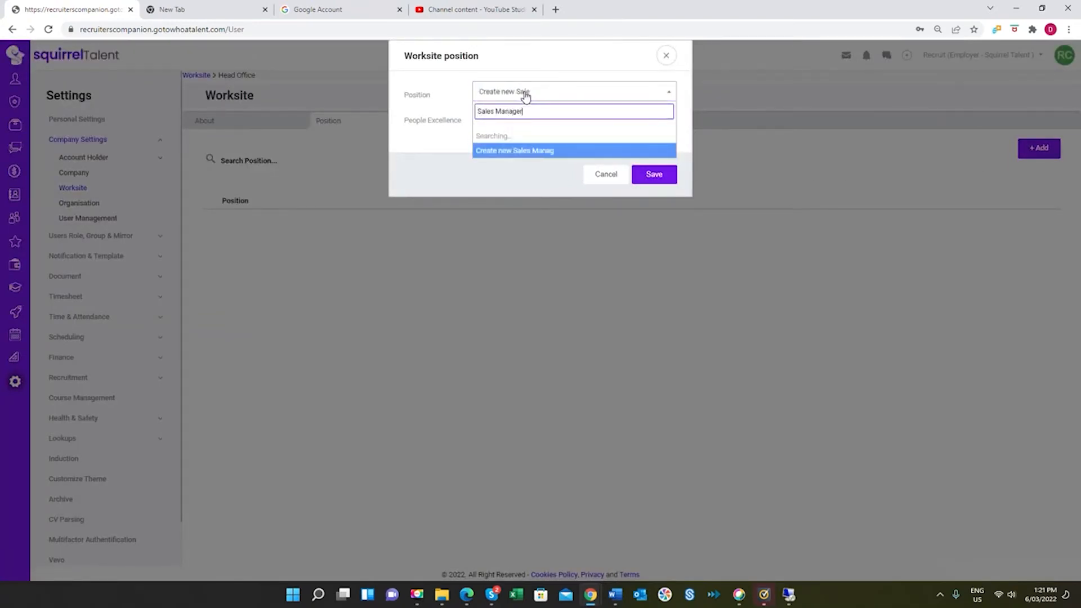
{"action": "left_click", "coordinate": [549, 150]}
{"action": "left_click", "coordinate": [654, 174]}
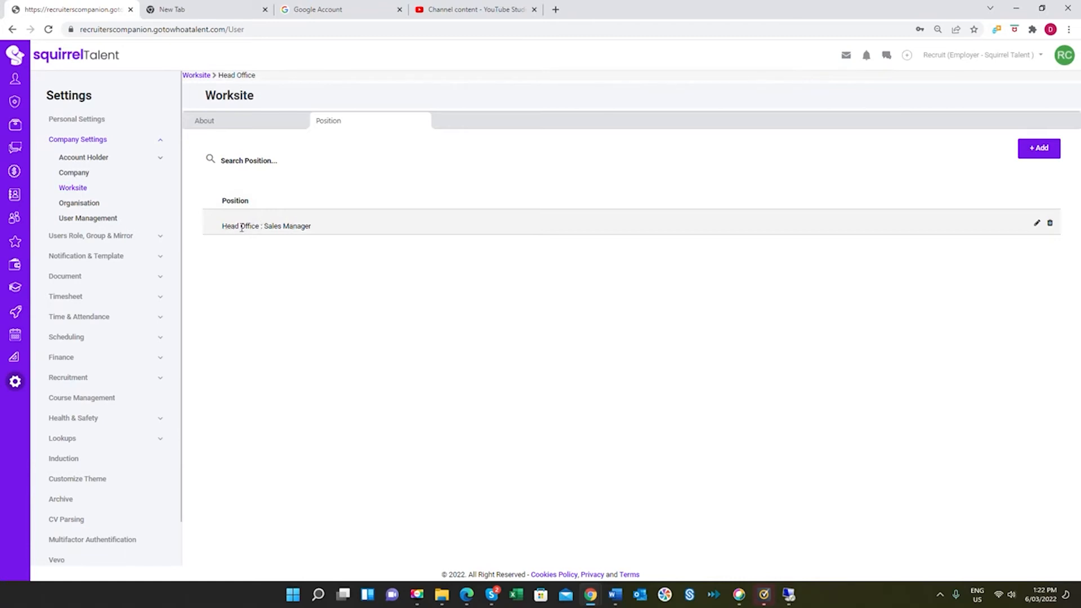
Create and save a Recruitment Manager position for the Head Office worksite.
{"action": "left_click", "coordinate": [1033, 152]}
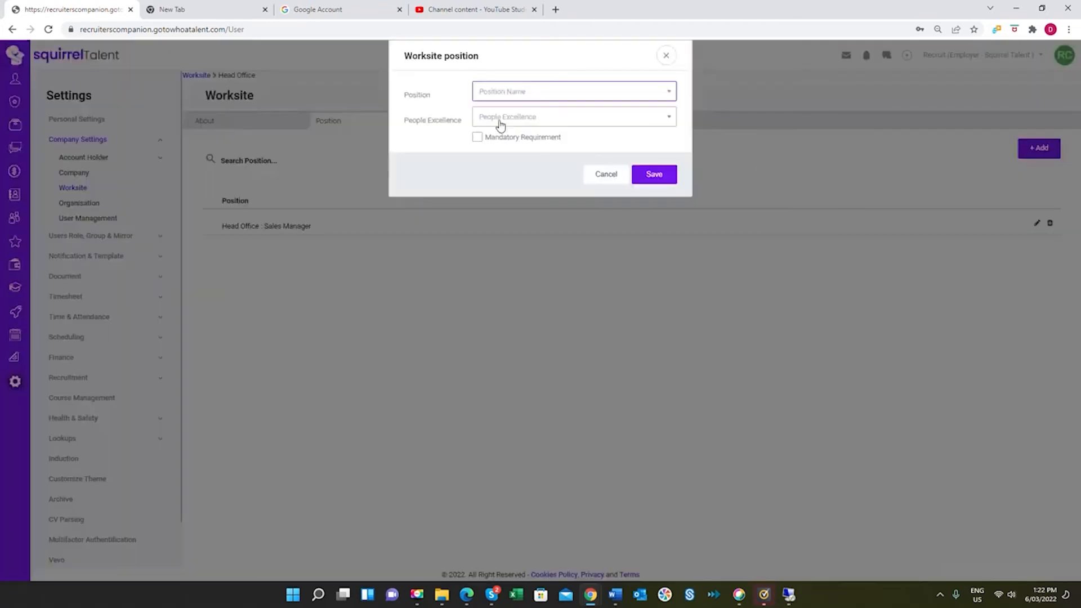
{"action": "left_click", "coordinate": [521, 97]}
{"action": "type", "text": "Rec"}
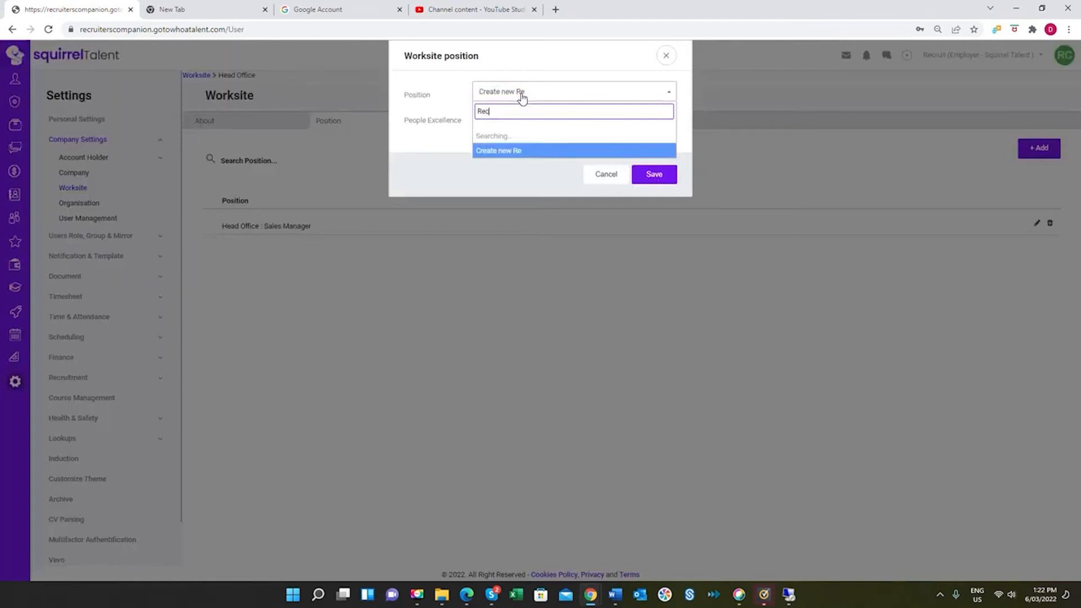
{"action": "type", "text": "ruitment Manager"}
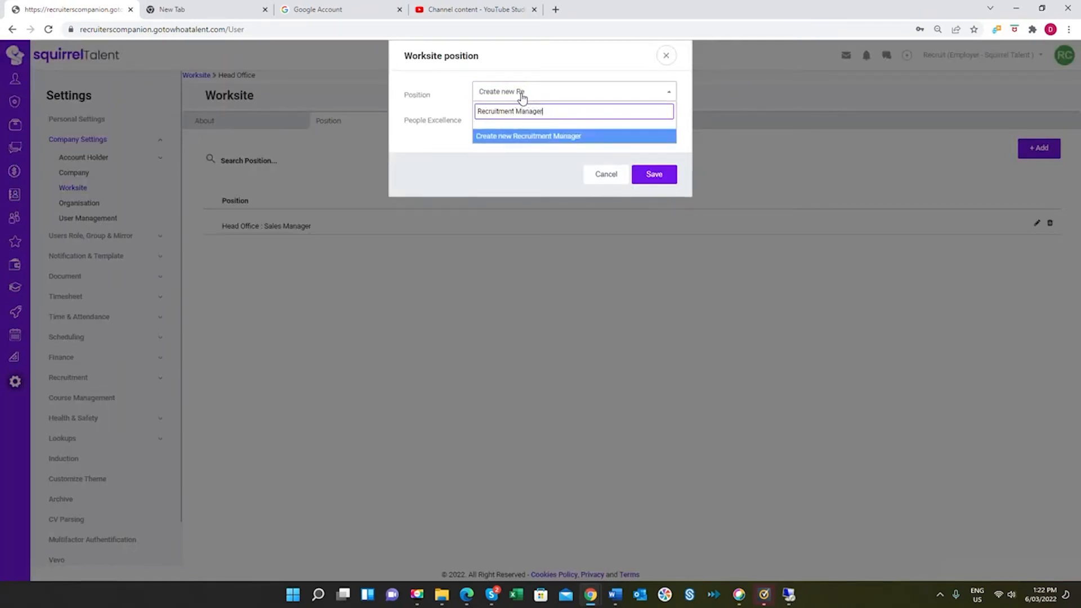
{"action": "left_click", "coordinate": [663, 177]}
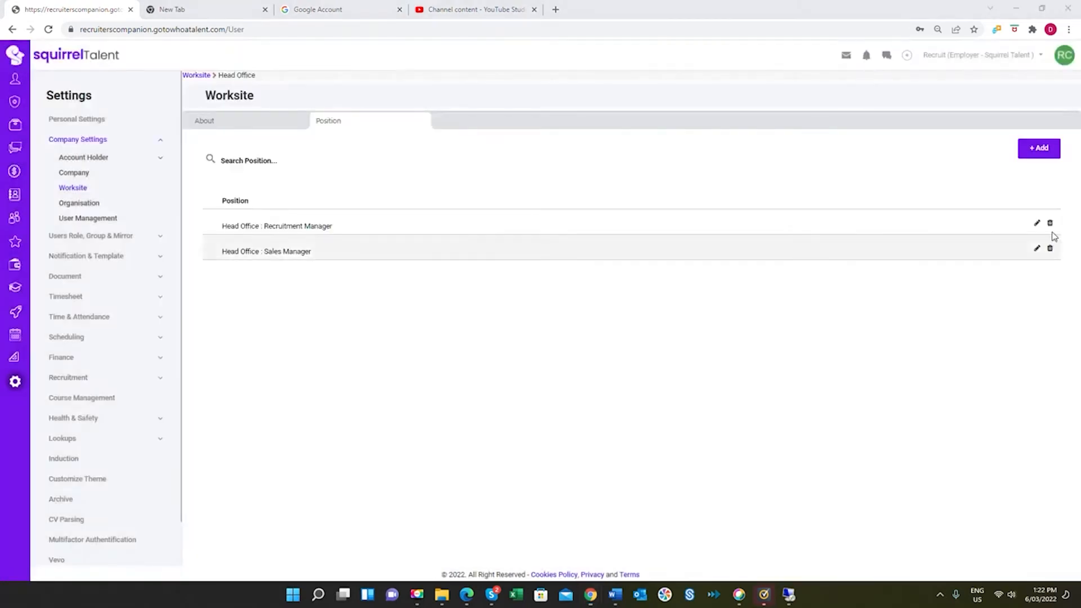
Create and save a Business Development Consultant position for the Head Office worksite.
{"action": "left_click", "coordinate": [1037, 150]}
{"action": "left_click", "coordinate": [544, 94]}
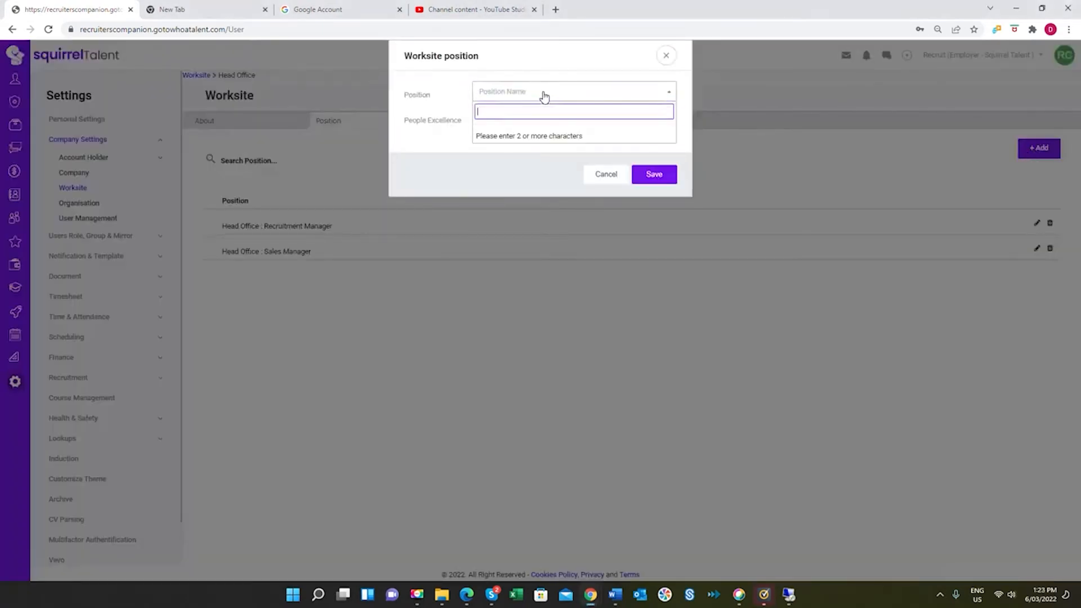
{"action": "type", "text": "Bus"}
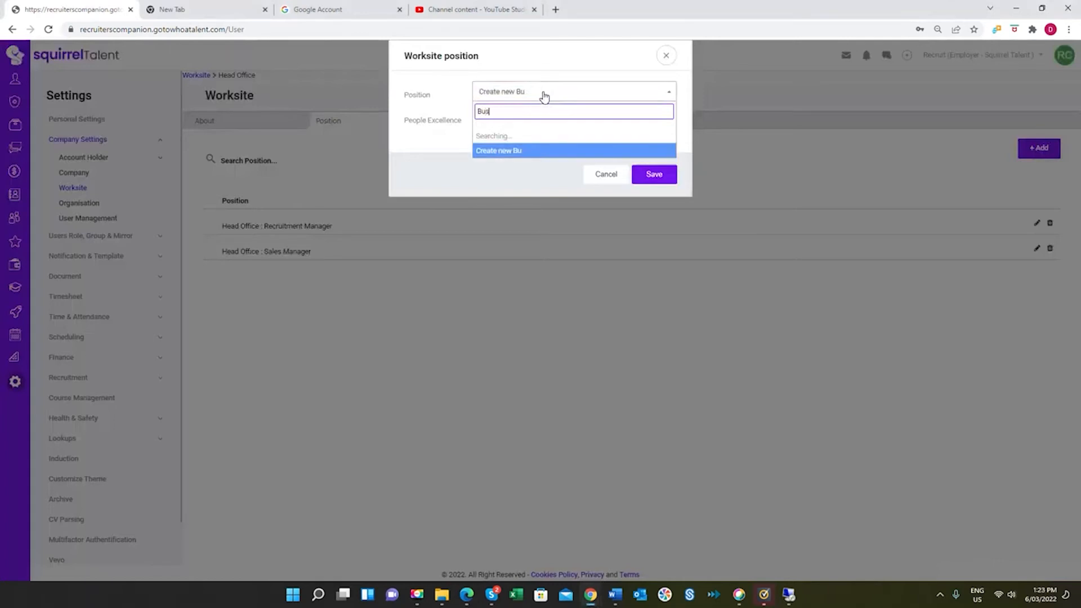
{"action": "type", "text": "iness Development Consultant"}
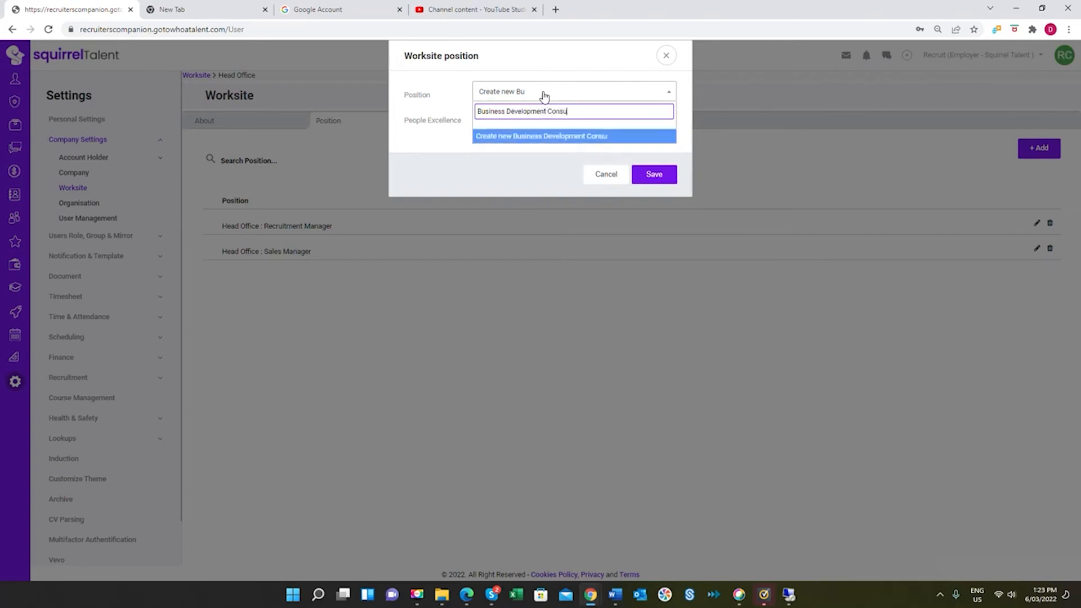
{"action": "left_click", "coordinate": [559, 140]}
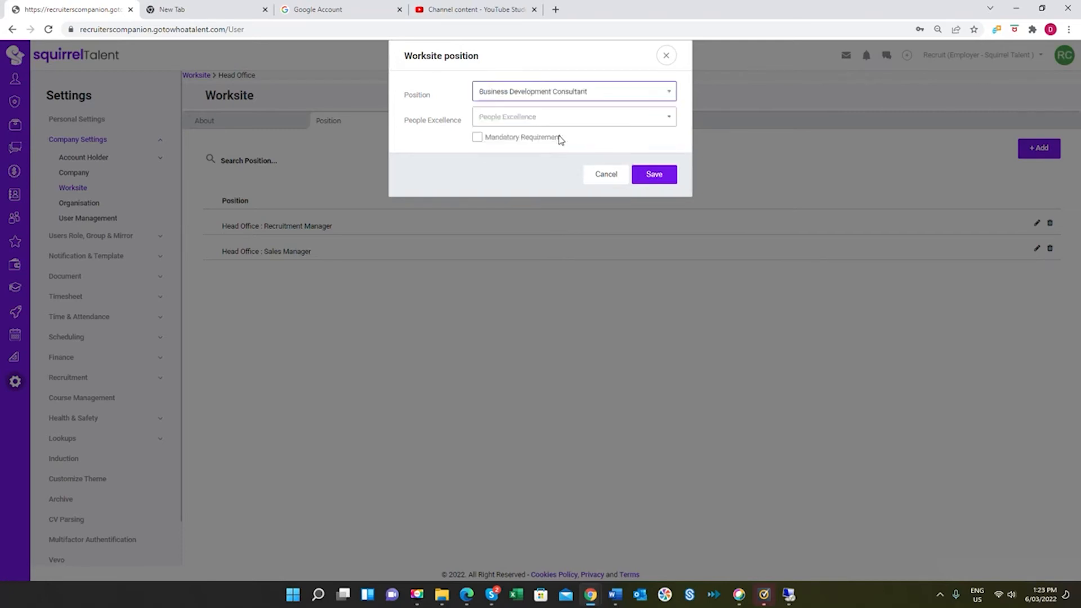
{"action": "left_click", "coordinate": [653, 174]}
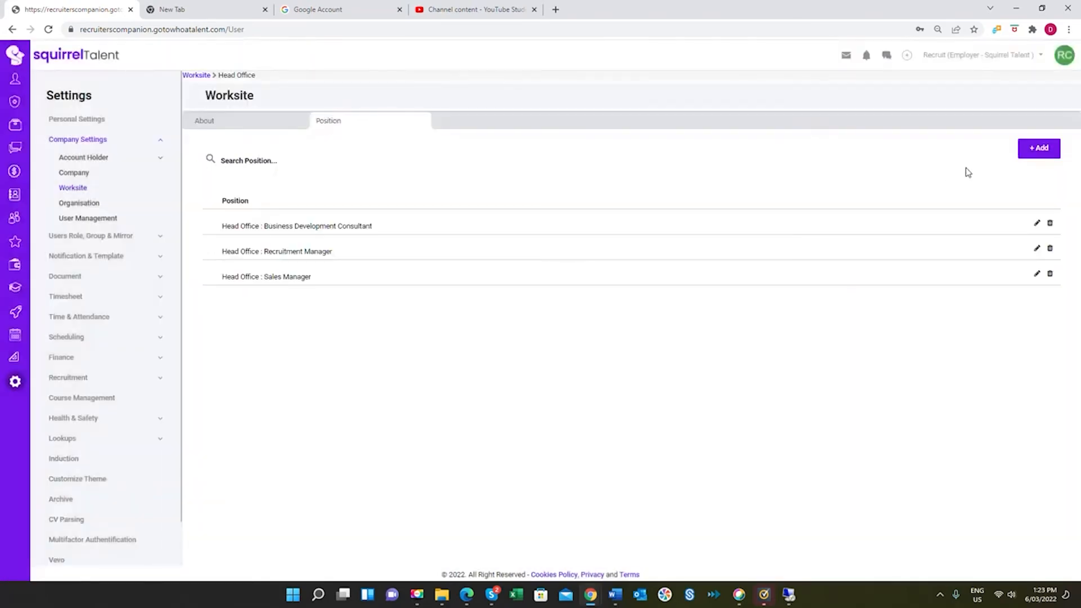
Create and save a new Recruitment Consultant position for the Head Office worksite.
{"action": "left_click", "coordinate": [1036, 149]}
{"action": "left_click", "coordinate": [506, 93]}
{"action": "type", "text": "Recruitment "}
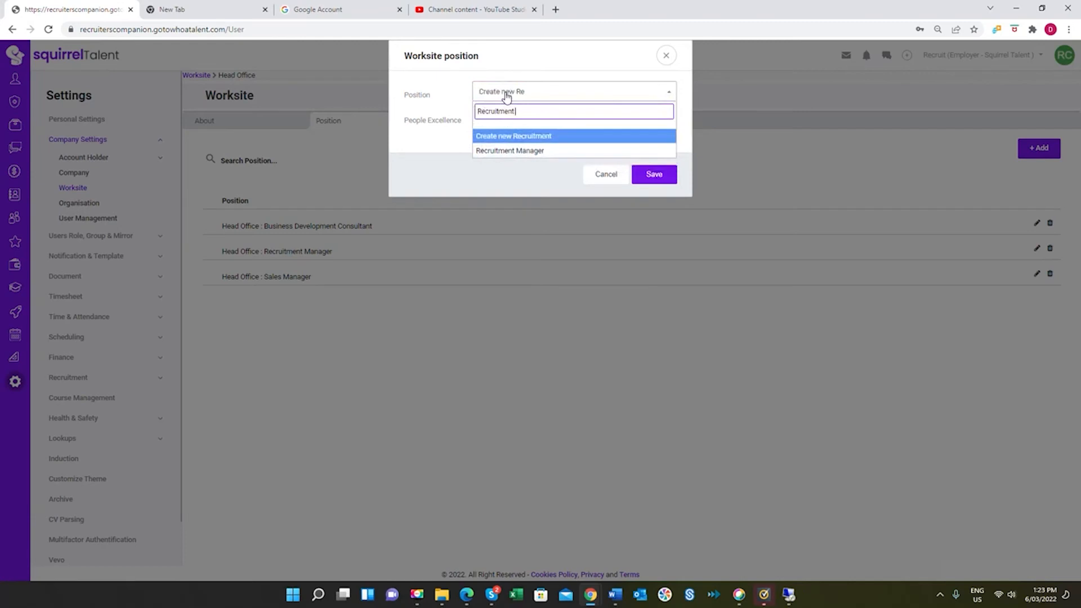
{"action": "type", "text": "Consultant"}
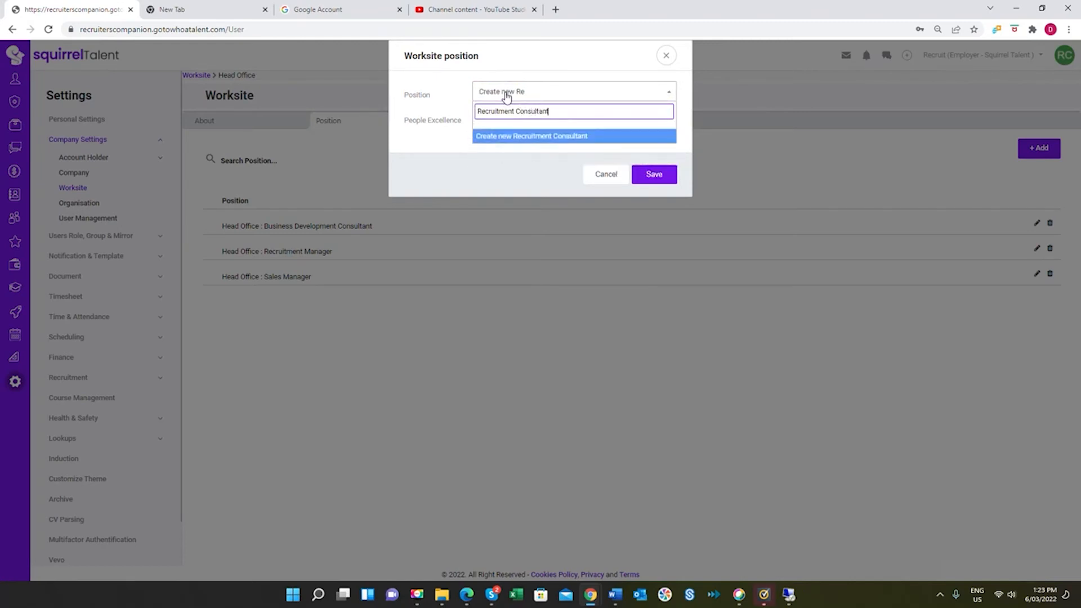
{"action": "left_click", "coordinate": [530, 136]}
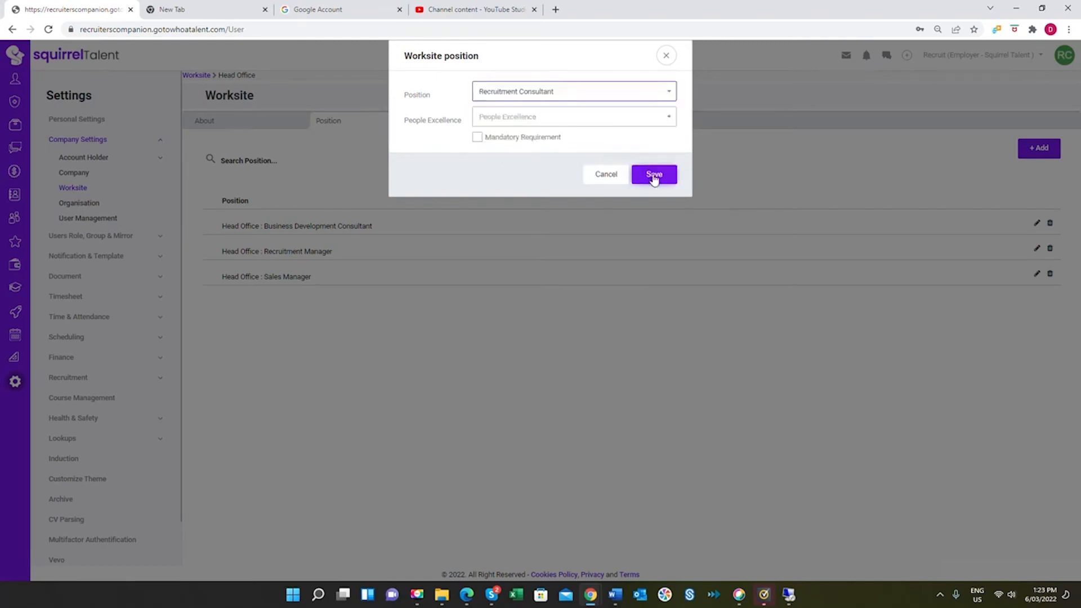
{"action": "left_click", "coordinate": [654, 176]}
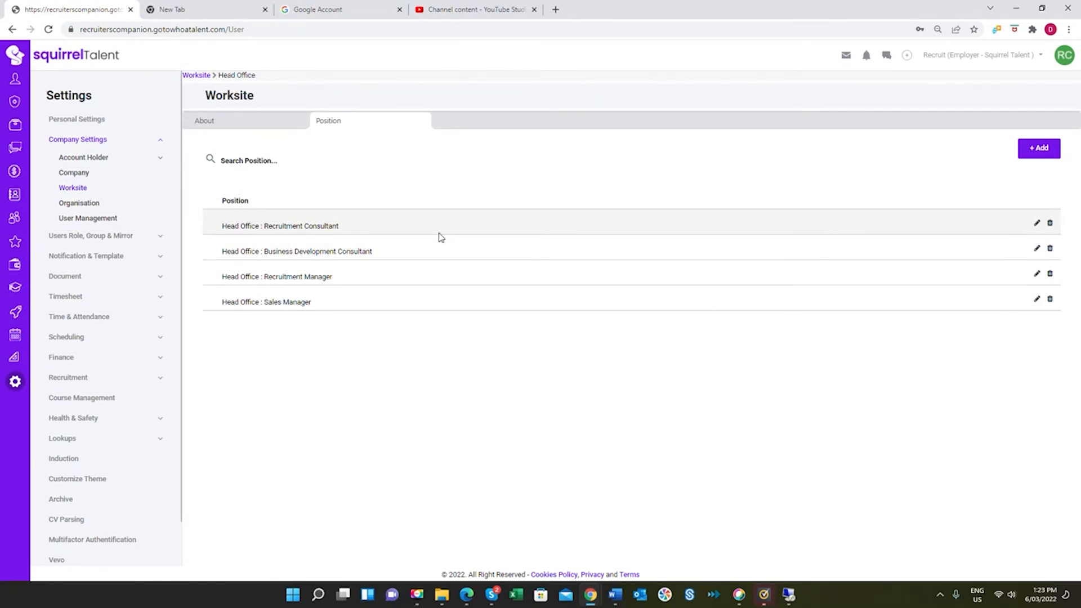
{"action": "left_click_drag", "start_coordinate": [0, 19], "coordinate": [615, 8]}
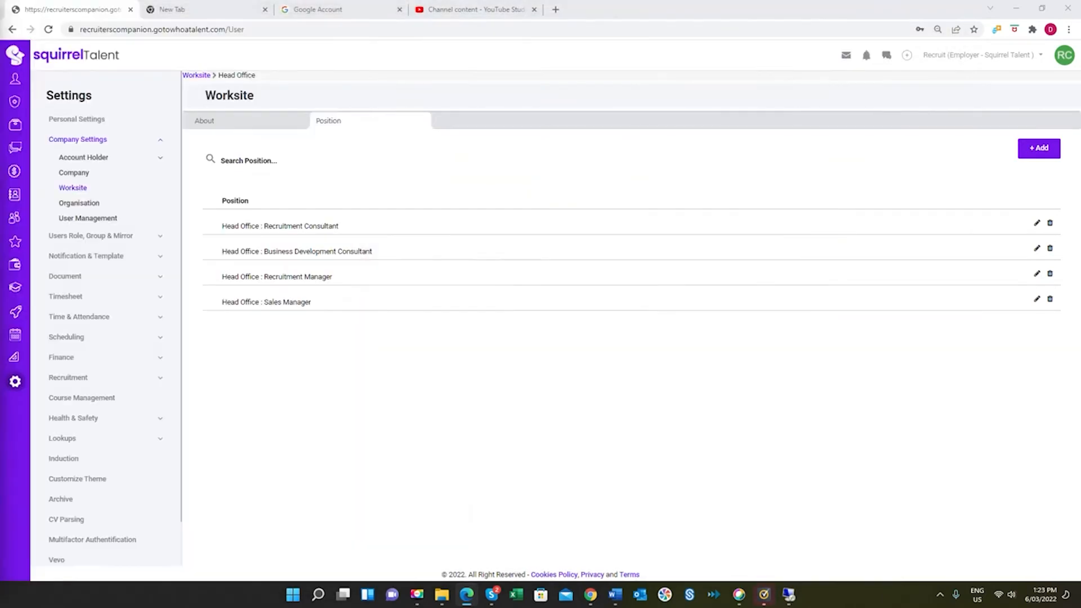
In the Organisation settings, add and save Head Office Sales Manager as managing the Recruitment Manager and Business Development Consultant positions.
{"action": "left_click", "coordinate": [79, 204]}
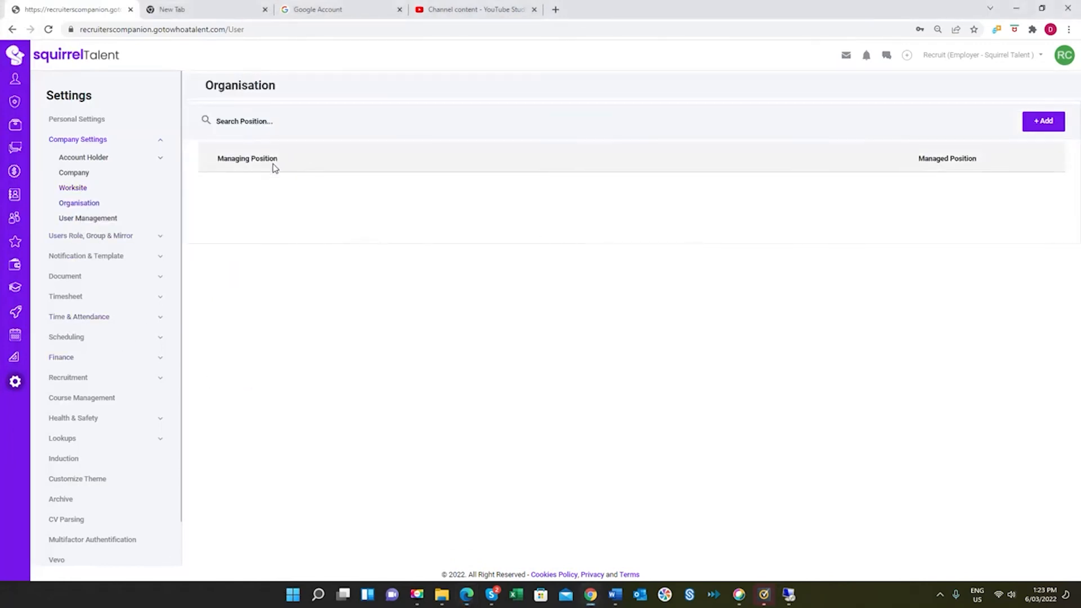
{"action": "left_click", "coordinate": [1050, 122]}
{"action": "left_click", "coordinate": [528, 111]}
{"action": "type", "text": "Sales"}
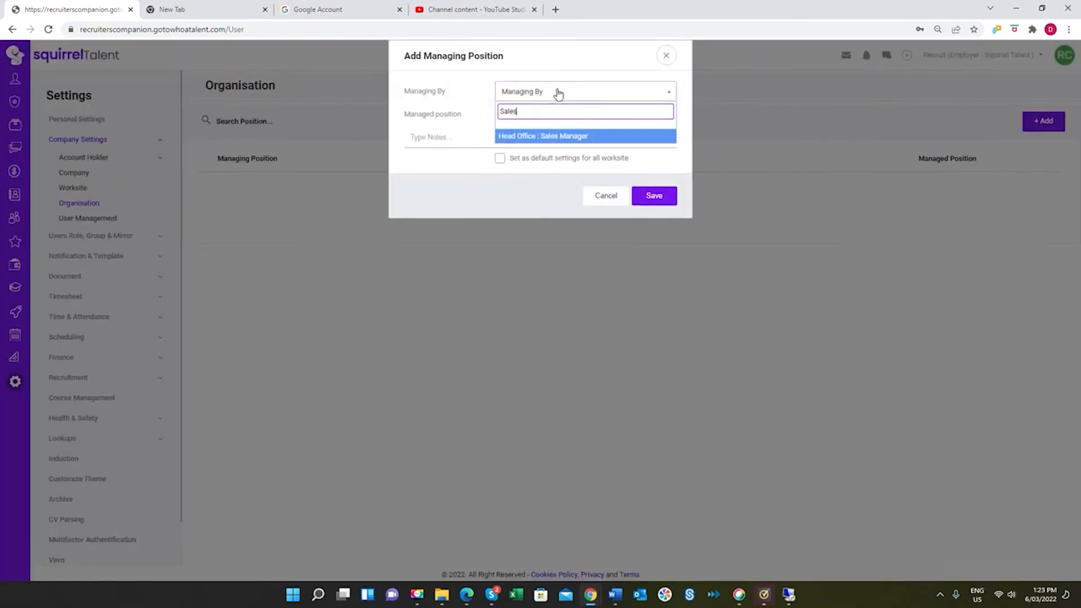
{"action": "left_click", "coordinate": [551, 138]}
{"action": "left_click", "coordinate": [553, 116]}
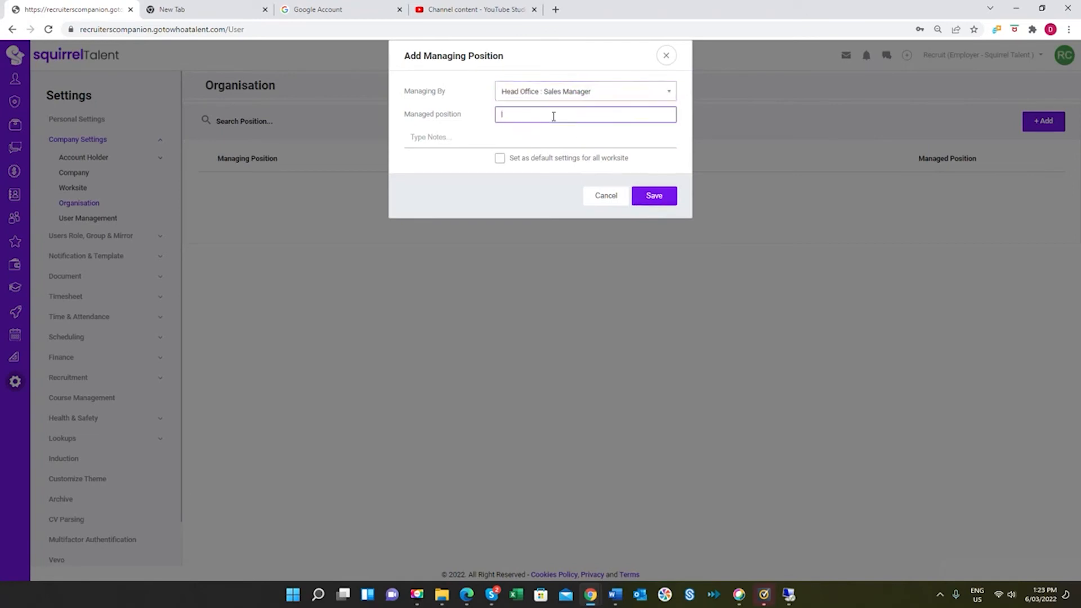
{"action": "type", "text": "Recruit"}
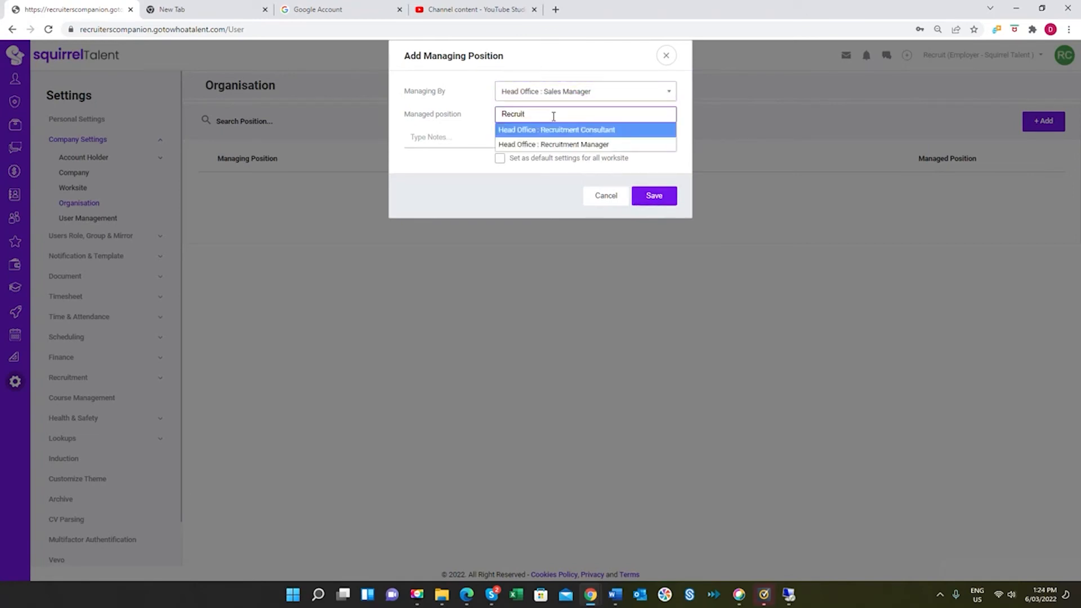
{"action": "left_click", "coordinate": [558, 144]}
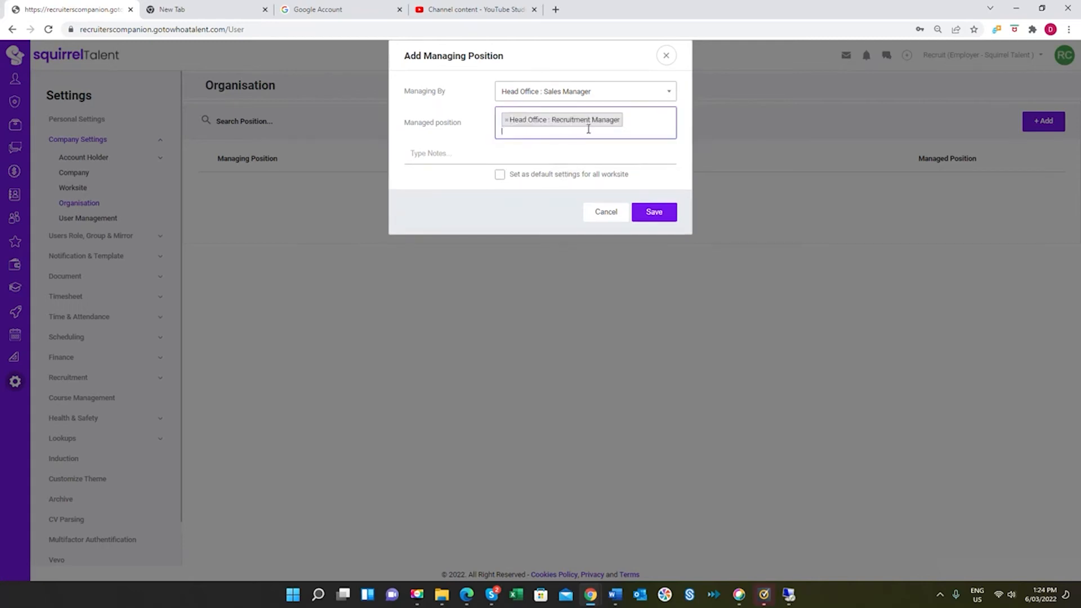
{"action": "type", "text": "bu"}
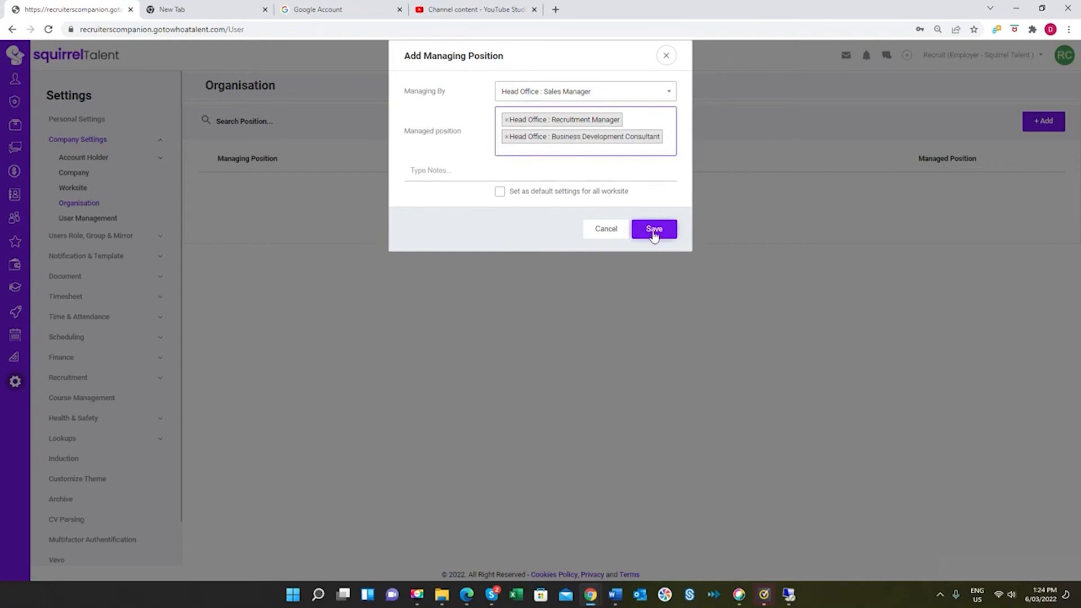
{"action": "left_click", "coordinate": [652, 229]}
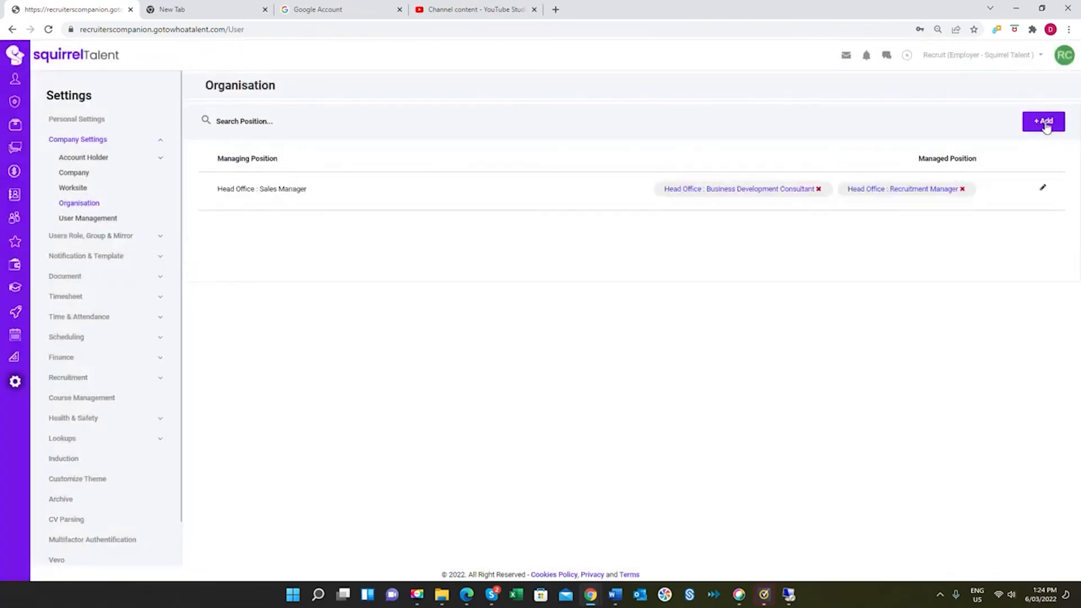
Add and save Head Office Recruitment Manager as the managing position for the Recruitment Consultant.
{"action": "left_click", "coordinate": [1043, 125]}
{"action": "left_click", "coordinate": [553, 93]}
{"action": "type", "text": "Recruit"}
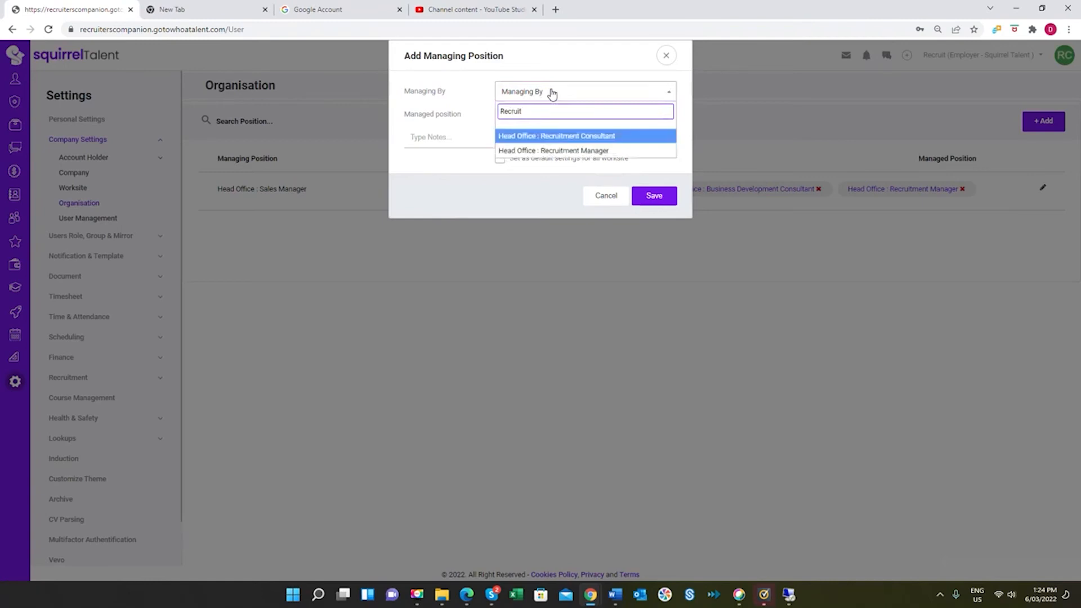
{"action": "left_click", "coordinate": [553, 149]}
{"action": "left_click", "coordinate": [533, 114]}
{"action": "type", "text": "recuit"}
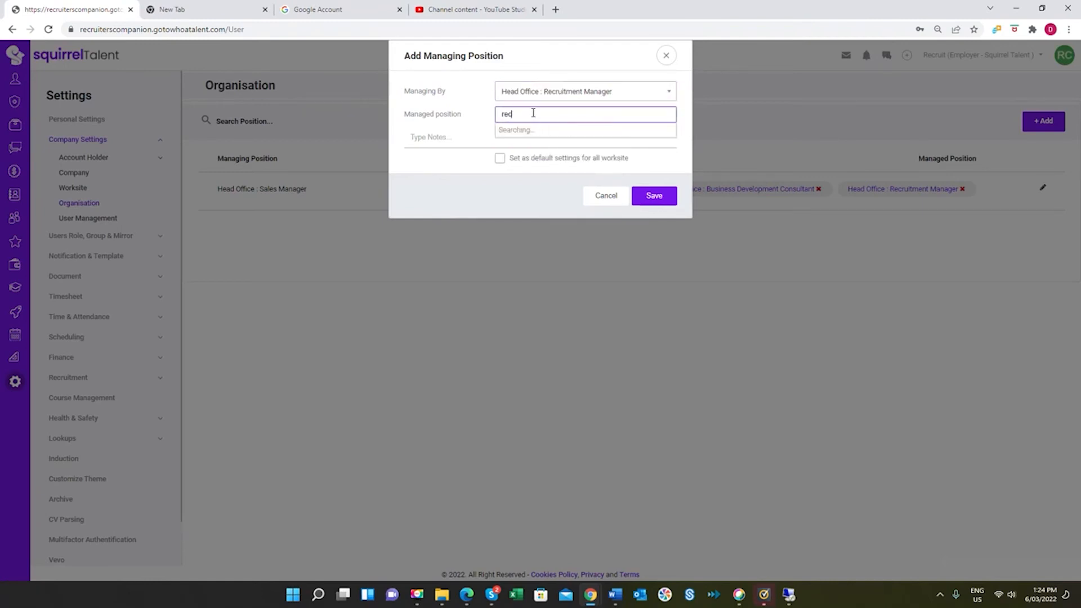
{"action": "key", "text": "BackSpace"}
{"action": "key", "text": "BackSpace"}
{"action": "key", "text": "BackSpace"}
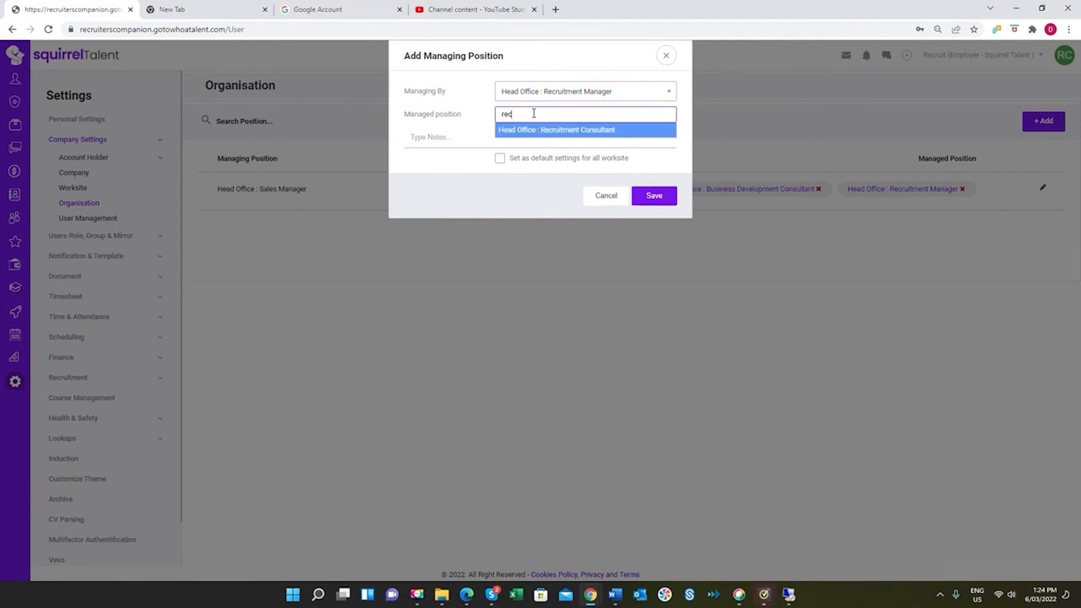
{"action": "left_click", "coordinate": [561, 131]}
{"action": "left_click", "coordinate": [653, 200]}
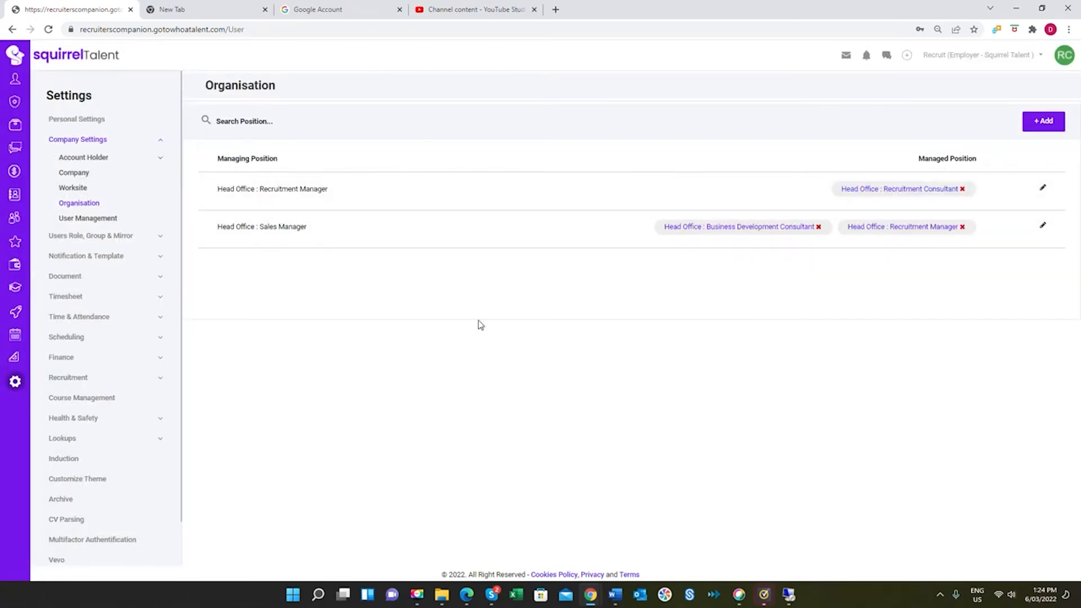
Switch to the Edge window and examine the Business Development Consultant's appointment and its end date options from the members list, without saving changes.
{"action": "key", "text": "alt+Tab"}
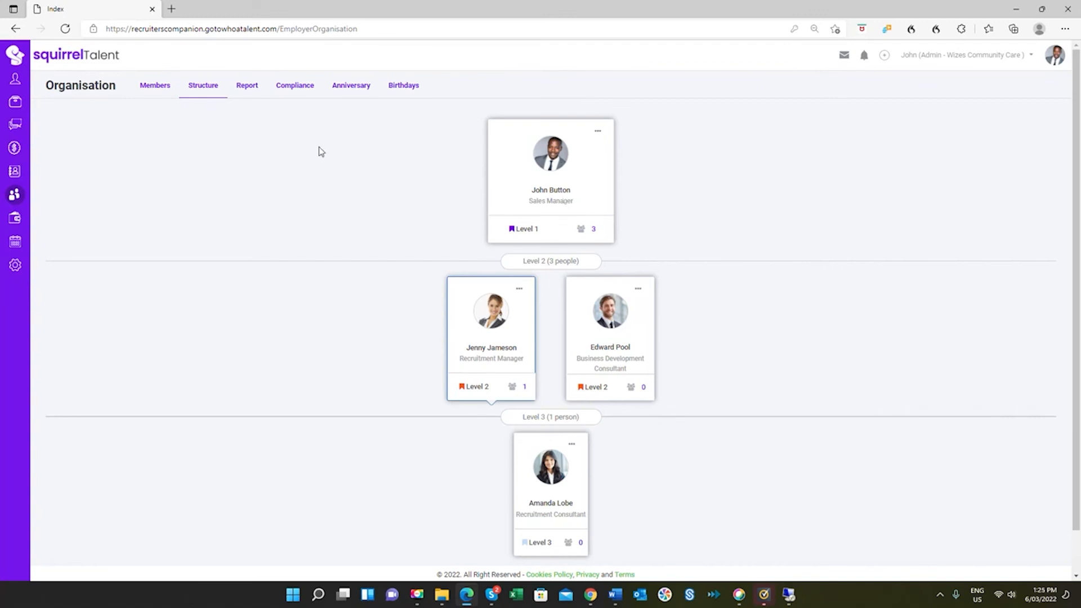
{"action": "left_click", "coordinate": [151, 90]}
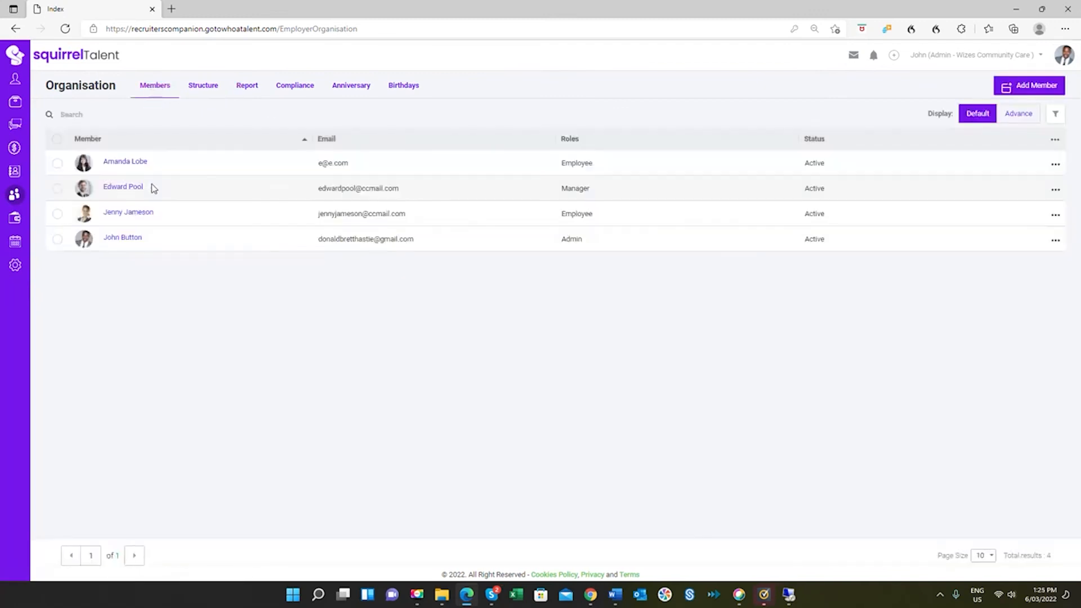
{"action": "left_click", "coordinate": [1055, 189]}
{"action": "left_click", "coordinate": [999, 238]}
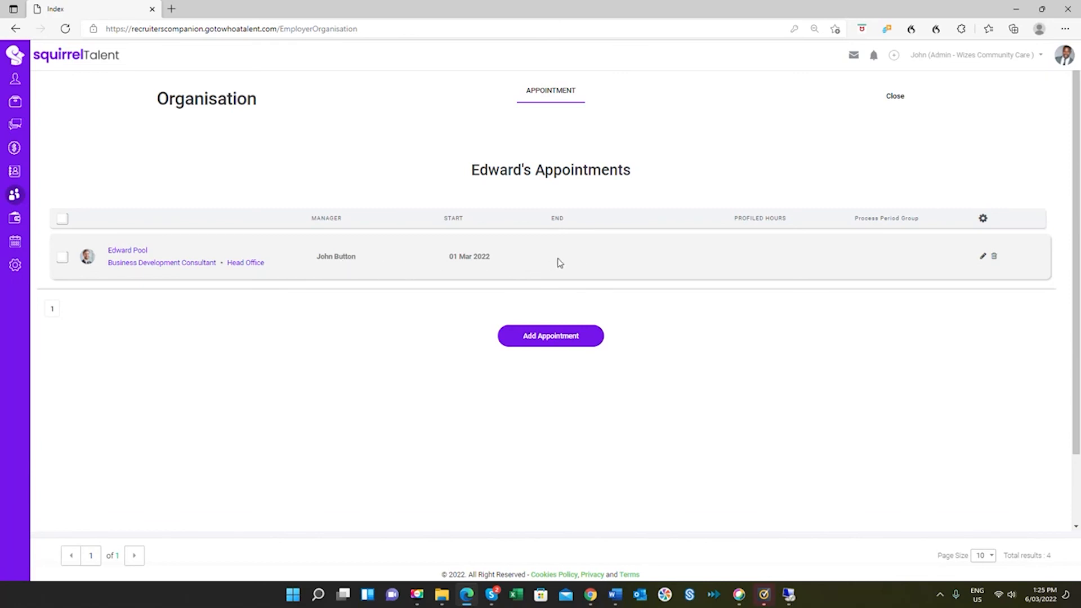
{"action": "left_click", "coordinate": [982, 257]}
{"action": "left_click", "coordinate": [612, 254]}
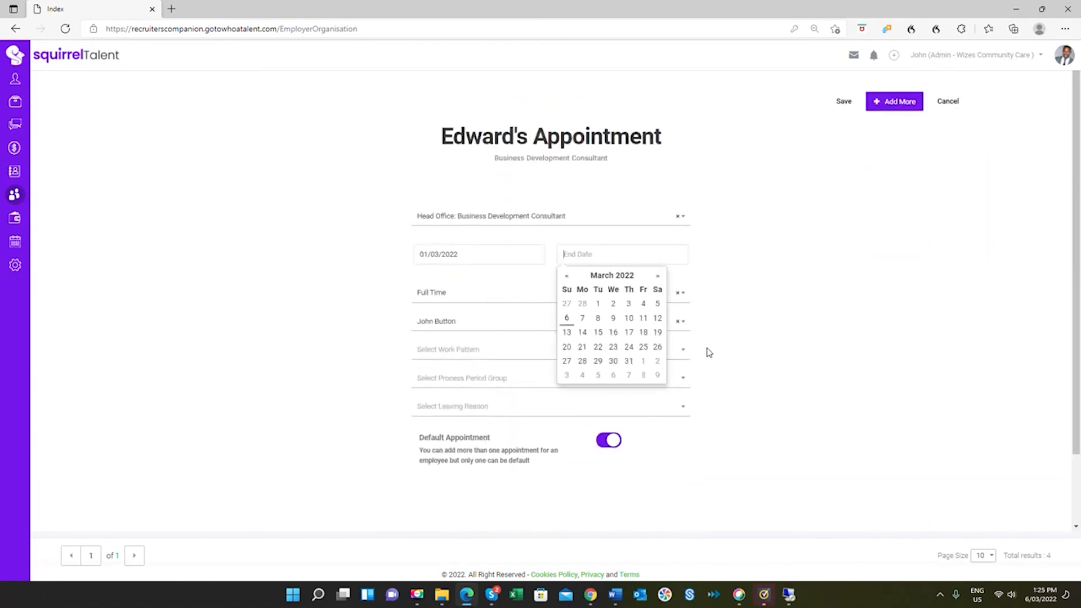
{"action": "left_click", "coordinate": [947, 106]}
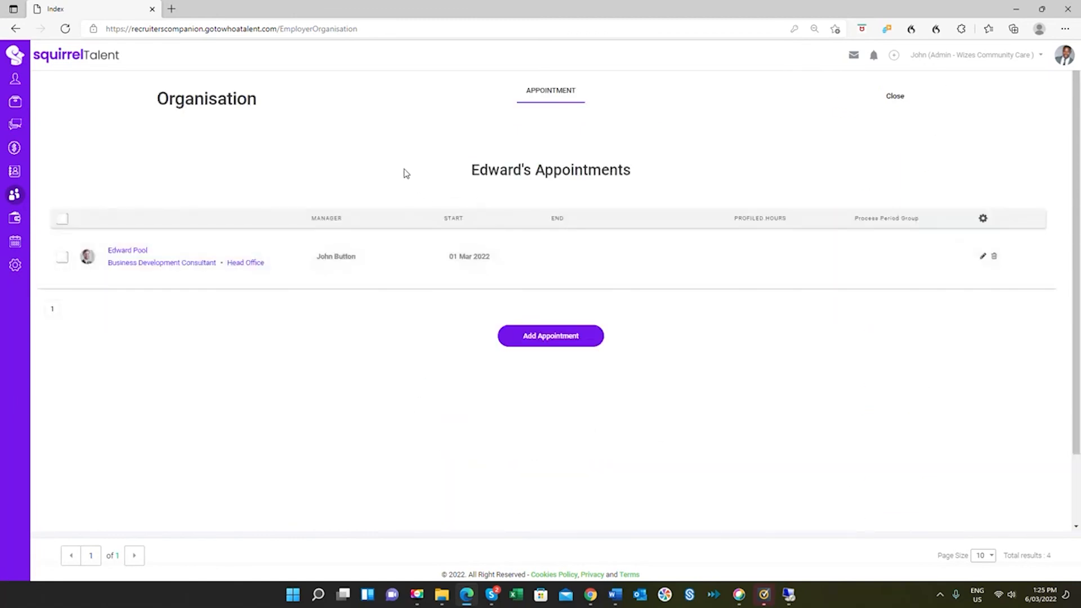
Return to the organisation page and view the reporting structure chart.
{"action": "left_click", "coordinate": [14, 196]}
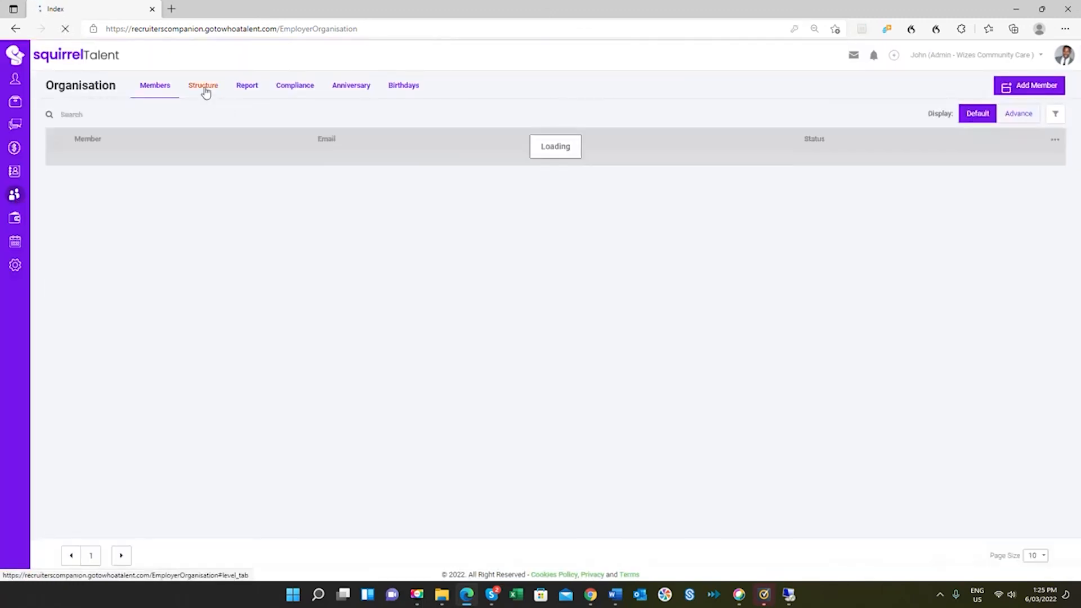
{"action": "left_click", "coordinate": [204, 86]}
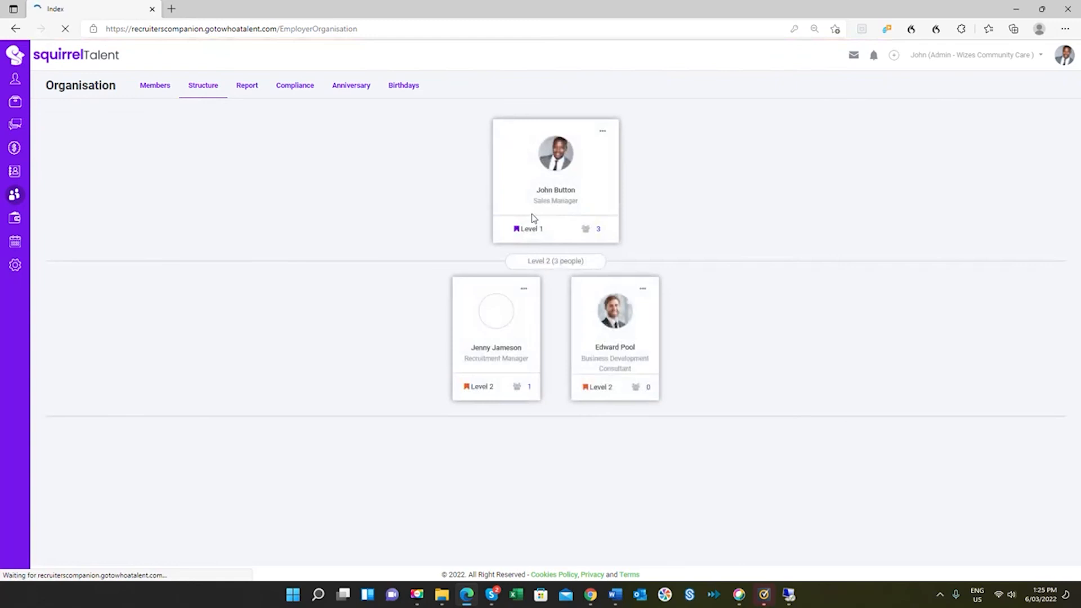